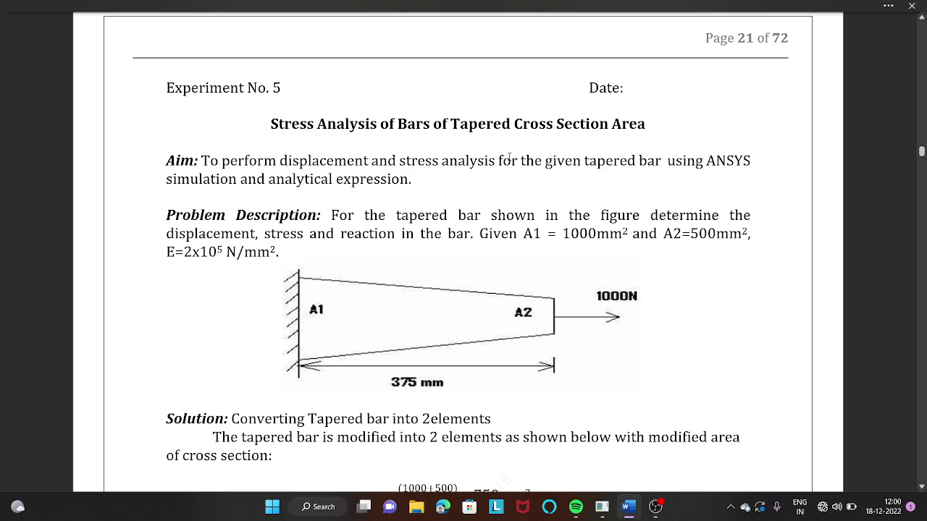
Read Experiment No. 5's aim, problem description and tapered bar figure, and highlight the result of the mid-section area calculation
scroll(576, 153, "down", 3)
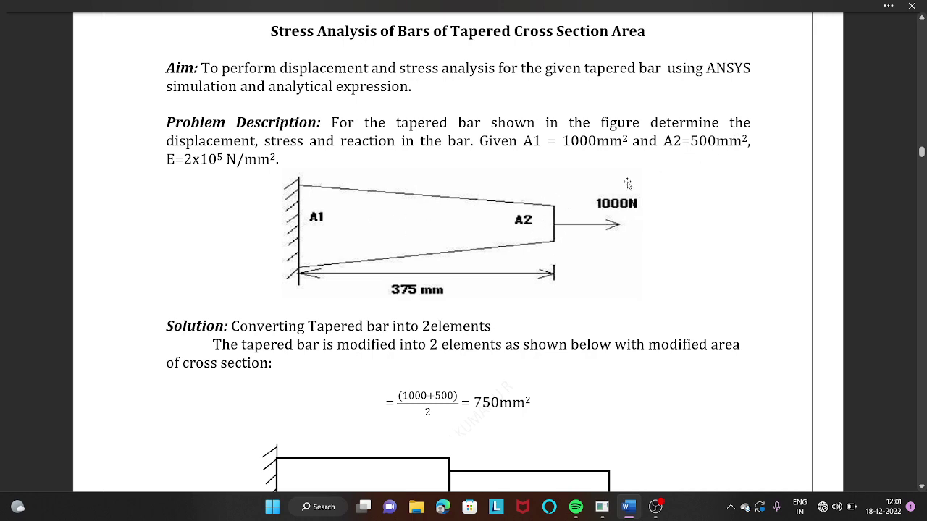
scroll(498, 244, "down", 1)
scroll(497, 246, "up", 1)
scroll(346, 276, "down", 1)
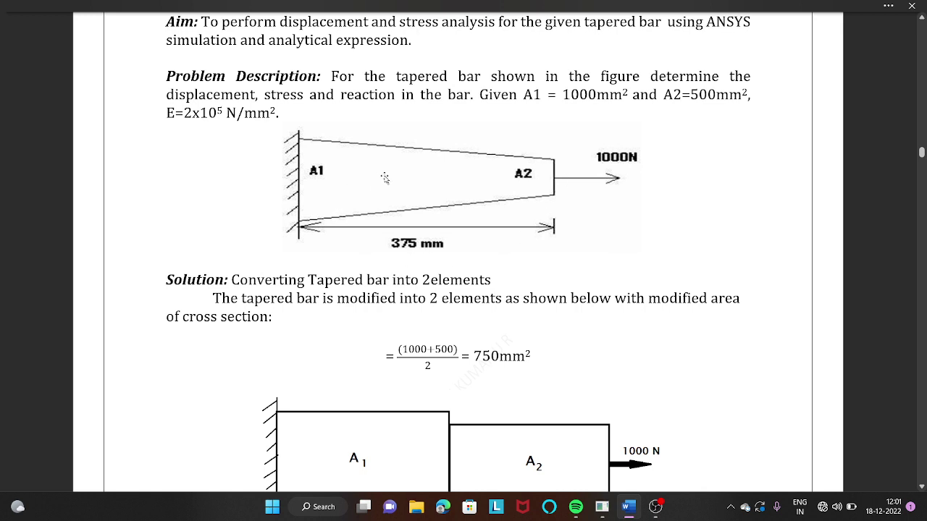
scroll(362, 180, "down", 1)
scroll(364, 186, "down", 2)
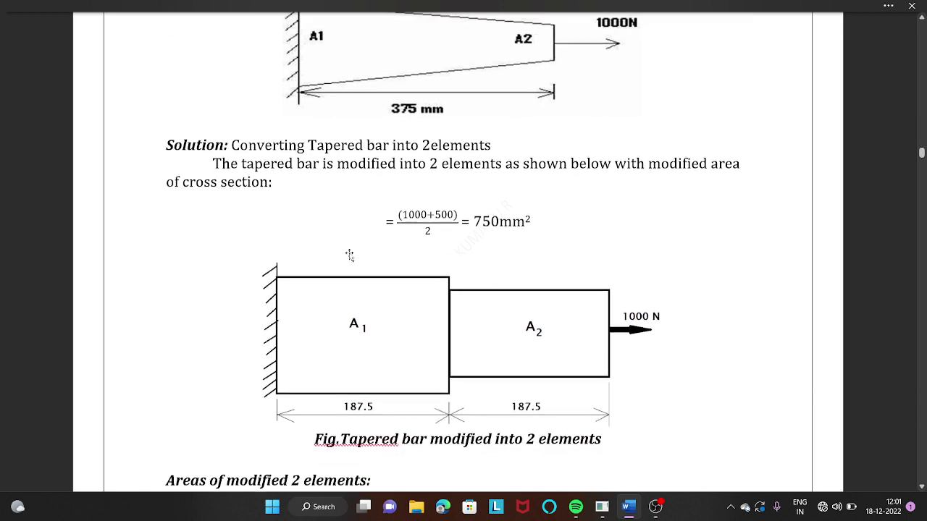
scroll(377, 313, "up", 1)
scroll(377, 313, "up", 1)
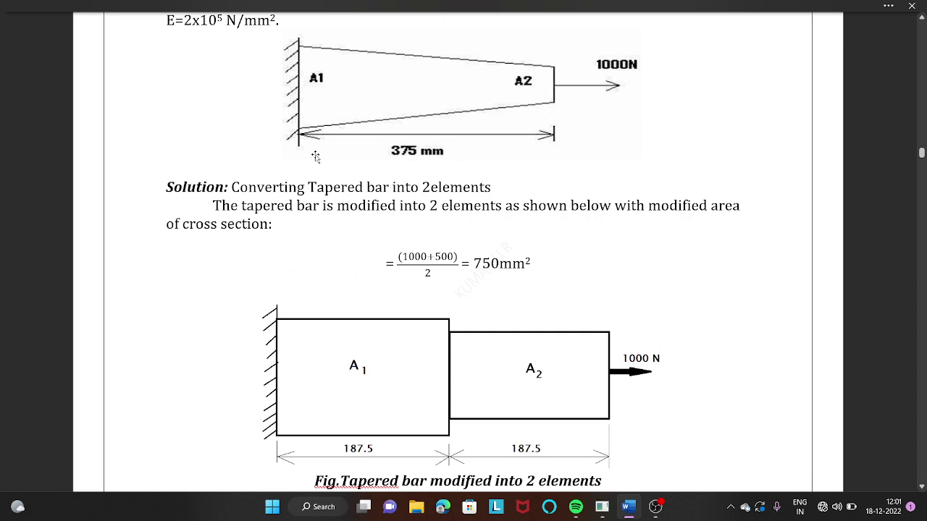
scroll(316, 157, "up", 1)
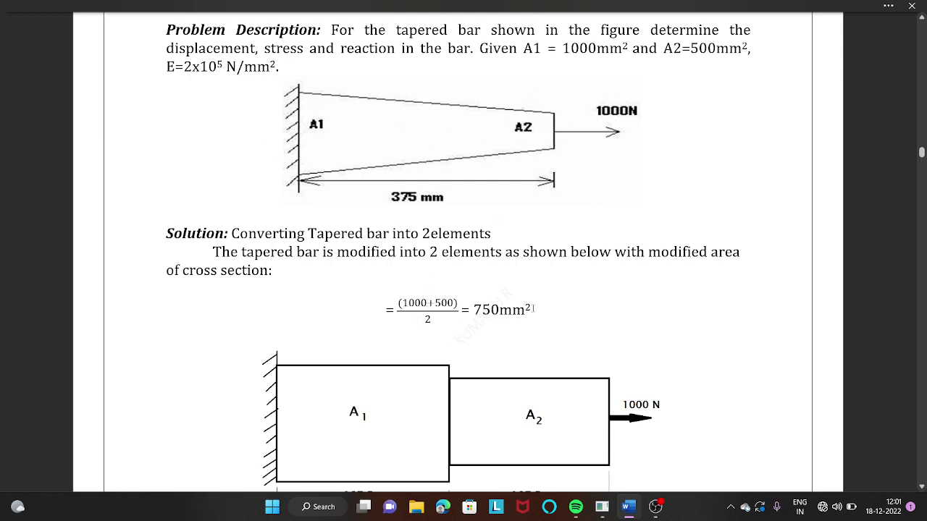
left_click_drag(534, 309, 475, 310)
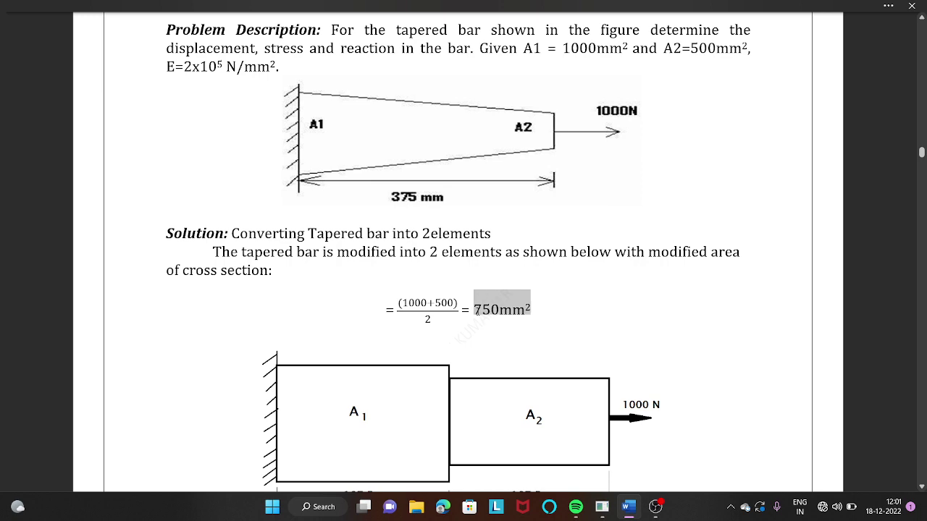
Compare the two-element bar figure with the original tapered bar and examine how areas A1 and A2 are calculated
scroll(434, 297, "down", 4)
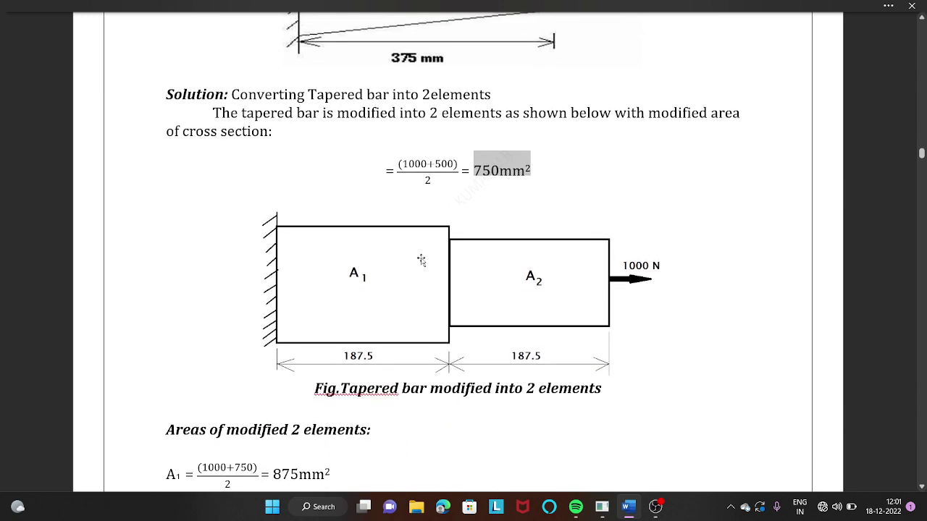
scroll(438, 289, "down", 1)
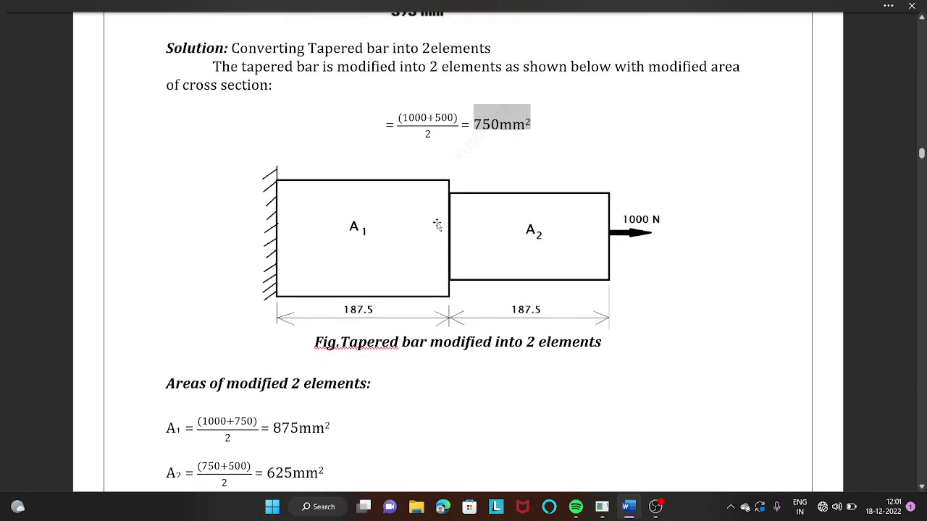
scroll(423, 200, "down", 2)
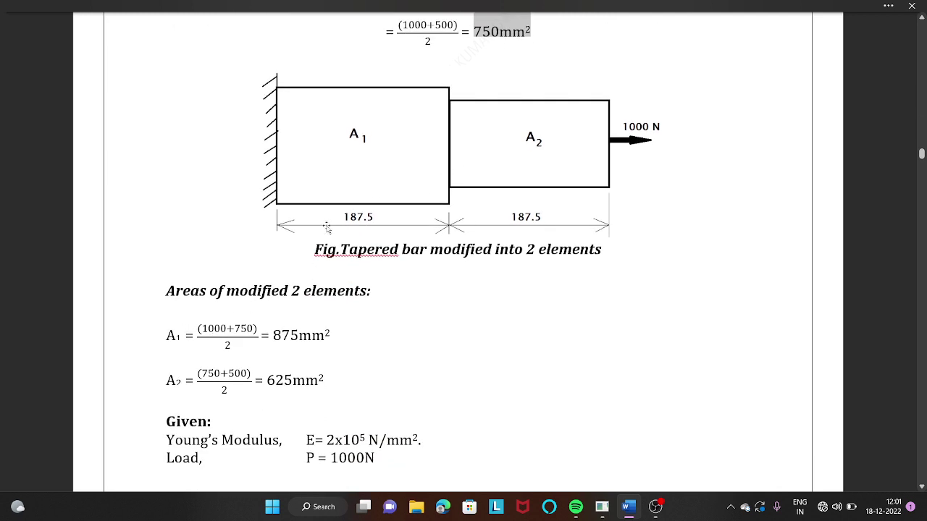
scroll(273, 307, "up", 1)
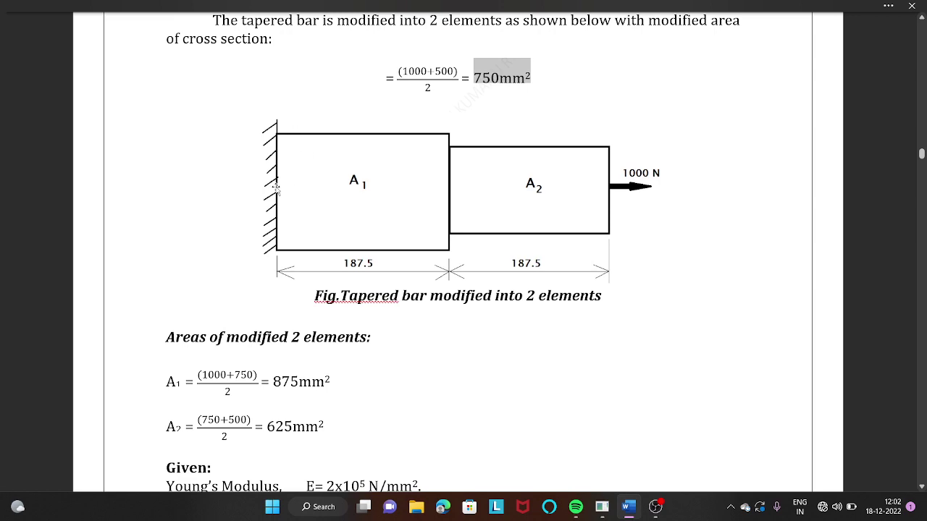
scroll(251, 176, "up", 6)
scroll(306, 89, "down", 7)
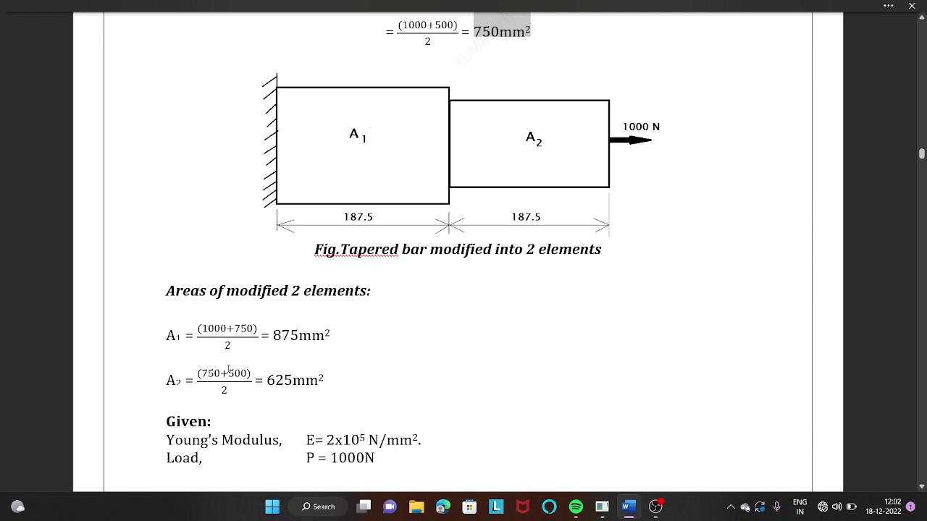
scroll(228, 369, "down", 1)
scroll(239, 362, "up", 5)
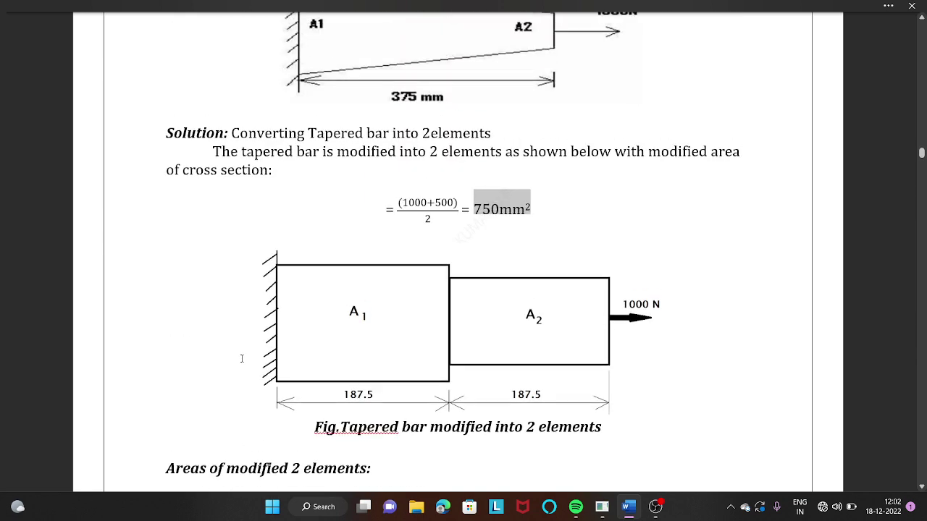
scroll(242, 359, "down", 3)
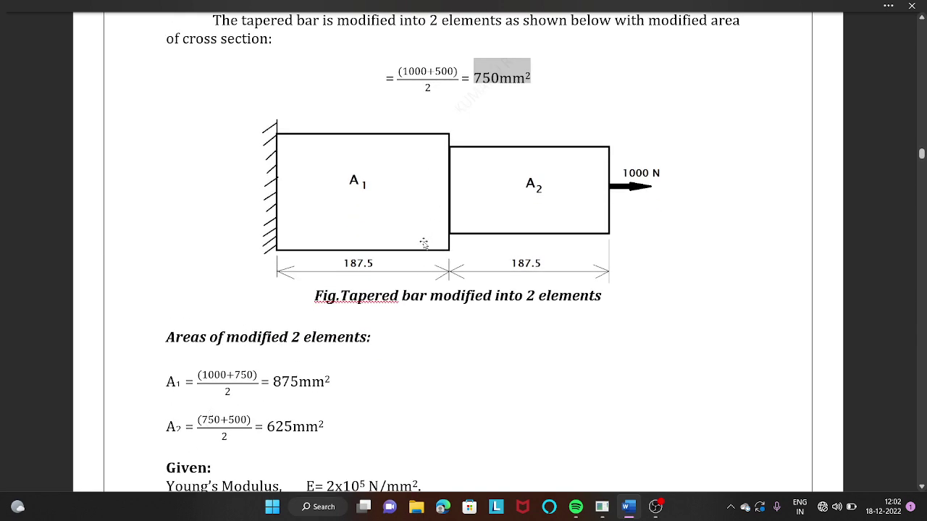
scroll(425, 242, "up", 8)
scroll(230, 412, "down", 8)
scroll(356, 179, "down", 2)
scroll(416, 217, "up", 4)
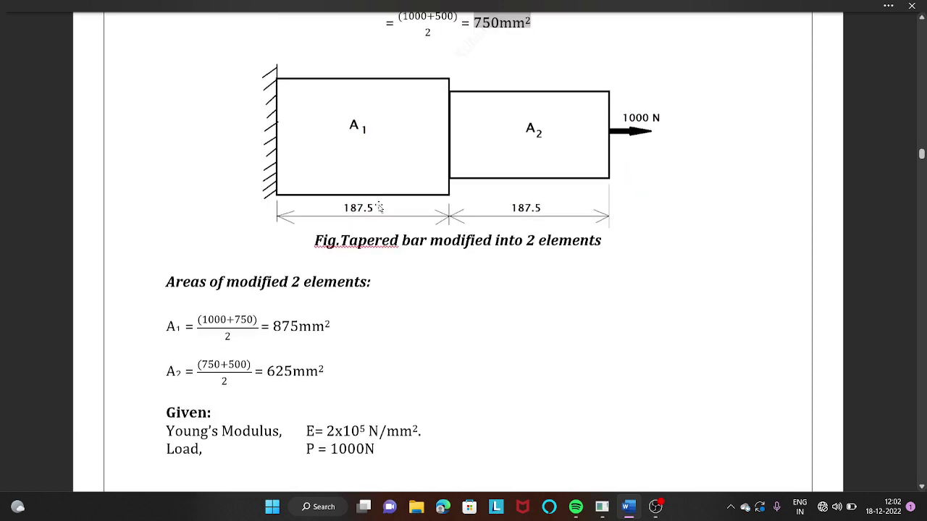
Review the element lengths, the modified element areas, and the given Young's modulus and load
scroll(413, 225, "up", 3)
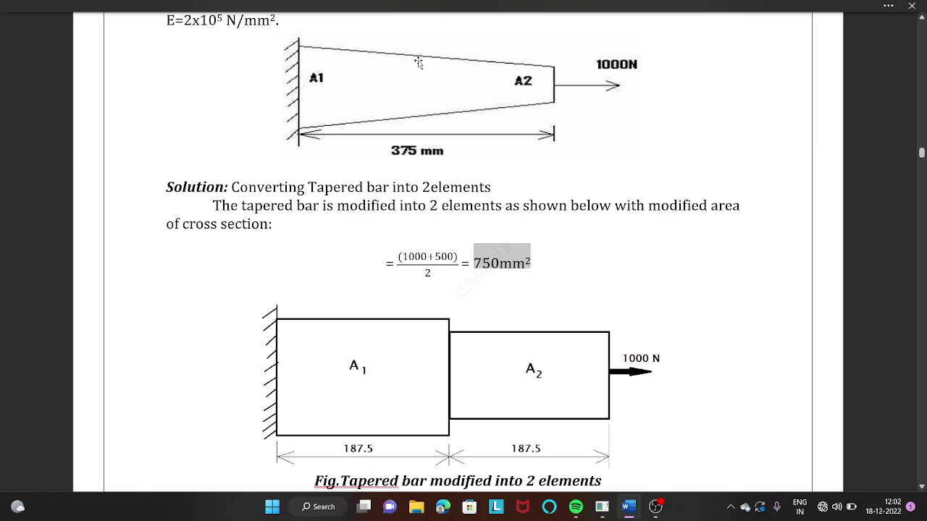
scroll(418, 138, "down", 2)
scroll(417, 152, "down", 2)
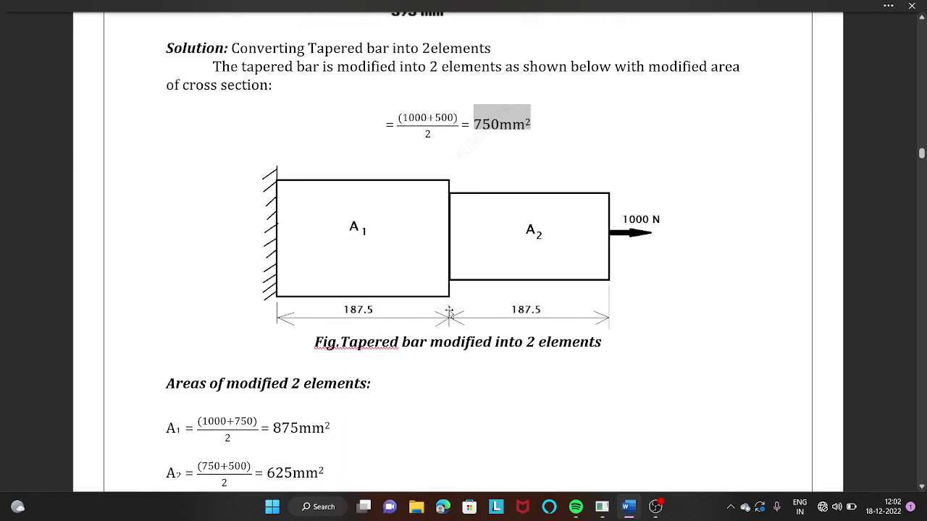
scroll(395, 313, "down", 3)
scroll(395, 314, "down", 2)
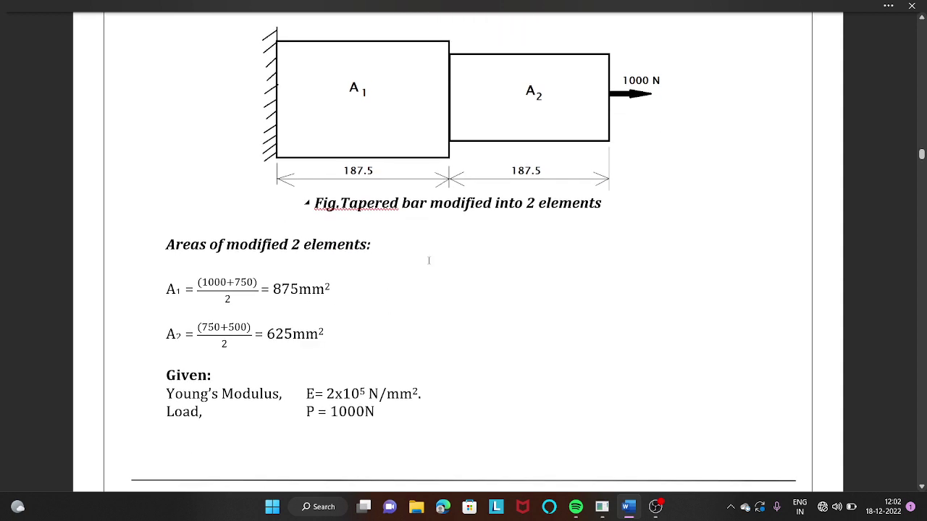
scroll(405, 286, "down", 2)
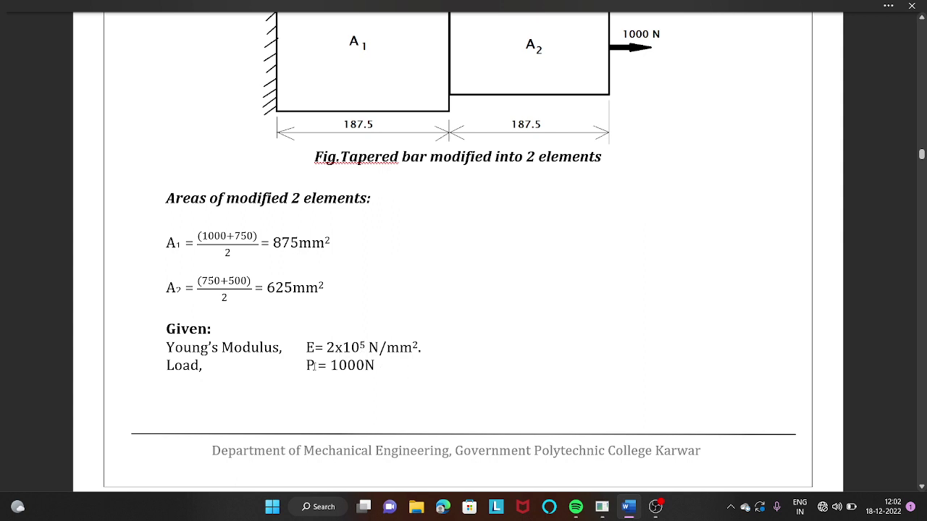
scroll(378, 346, "down", 2)
scroll(412, 280, "up", 4)
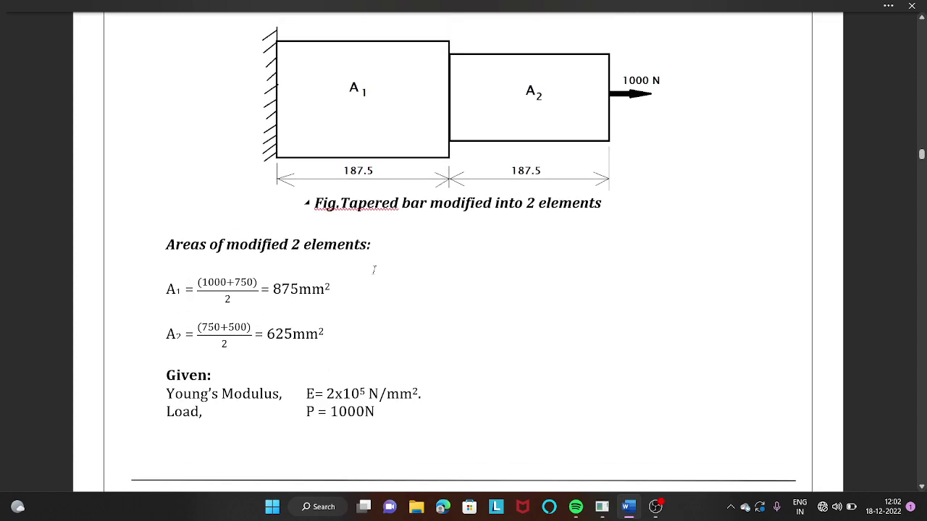
Skim the ANSYS procedure, the theoretical and ANSYS comparison tables, and the theoretical solution, referring back to the two-element figure
scroll(353, 343, "down", 20)
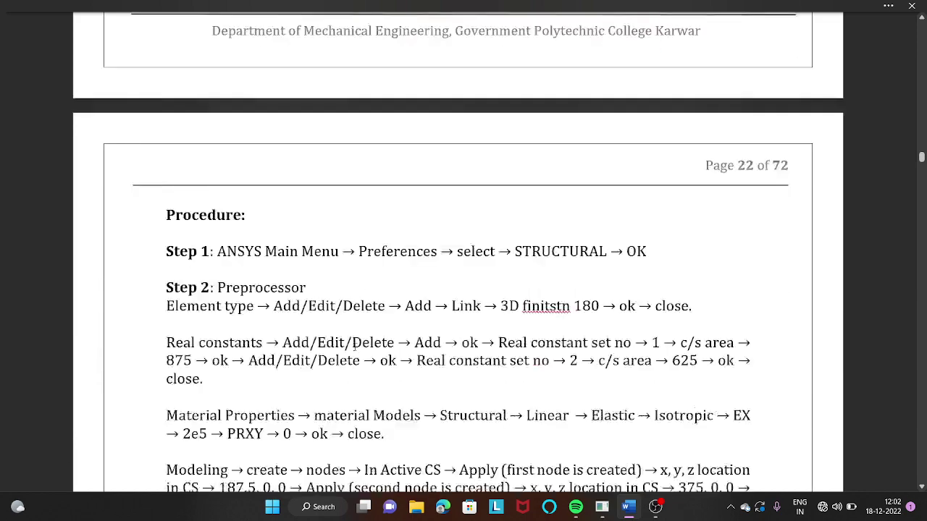
scroll(355, 348, "down", 20)
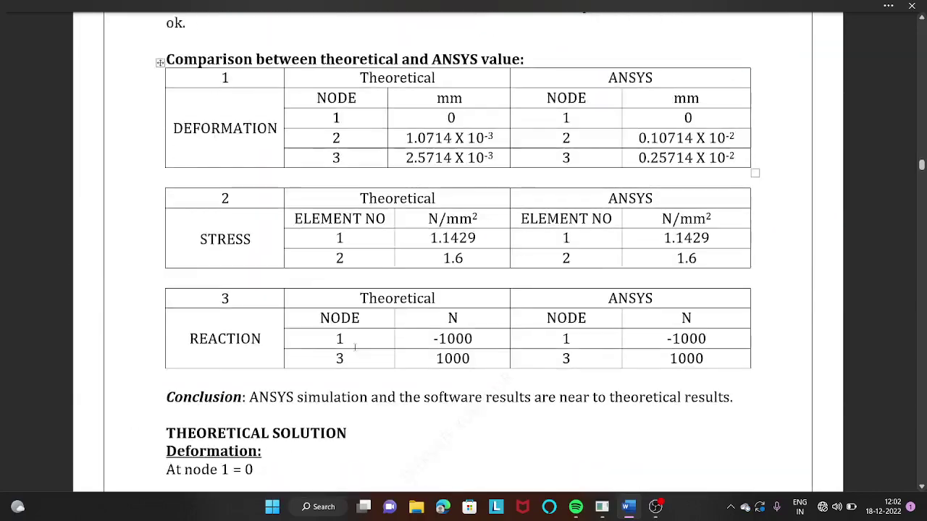
scroll(354, 347, "up", 4)
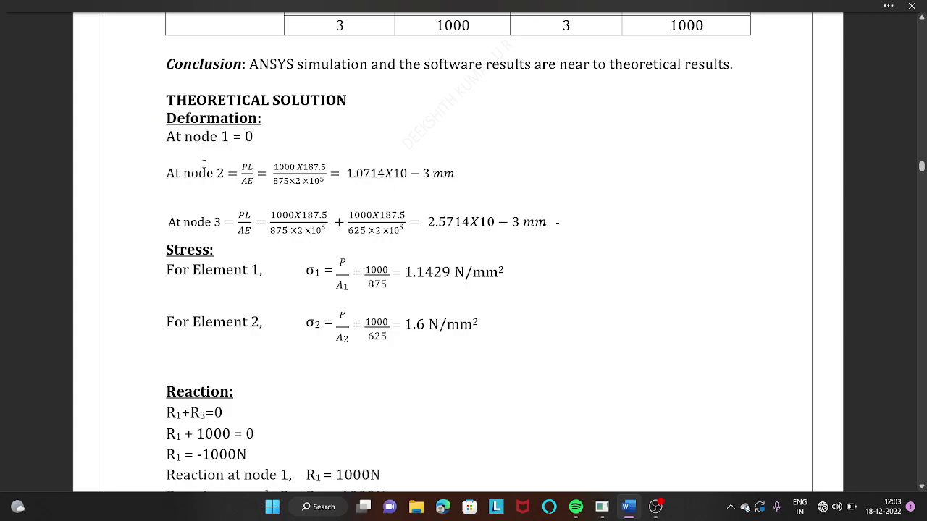
scroll(289, 185, "up", 20)
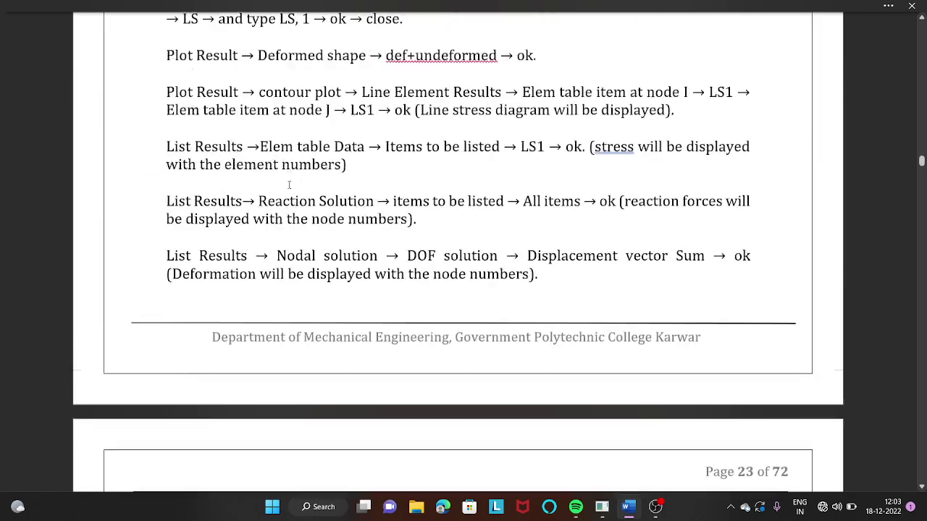
scroll(289, 185, "up", 20)
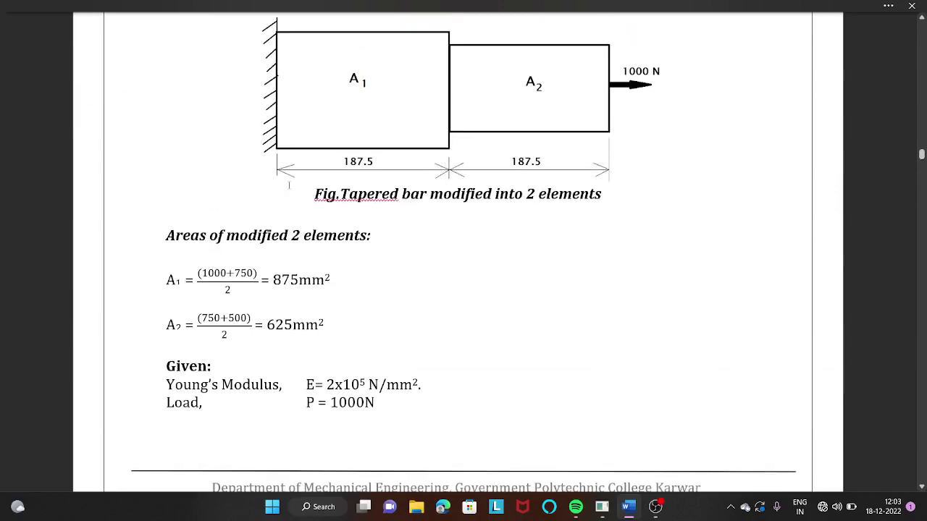
scroll(289, 184, "up", 10)
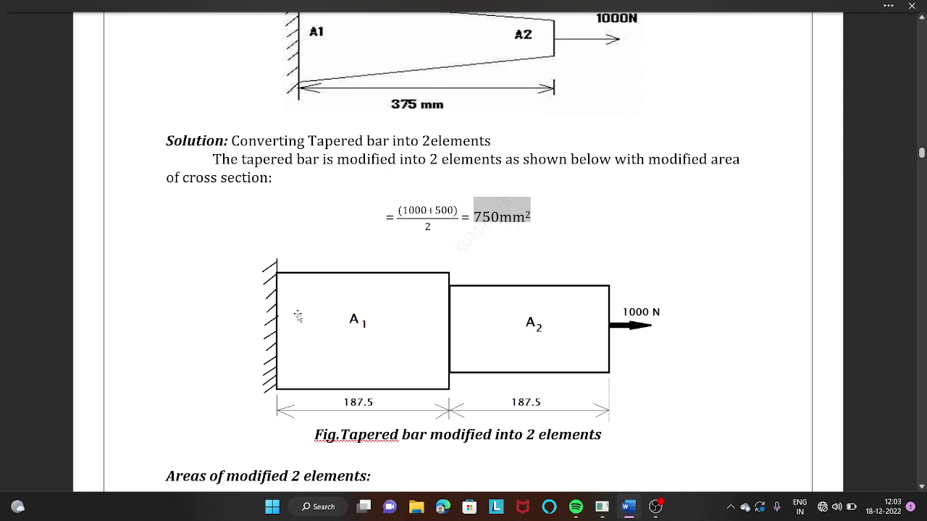
scroll(286, 280, "down", 1)
scroll(286, 280, "down", 20)
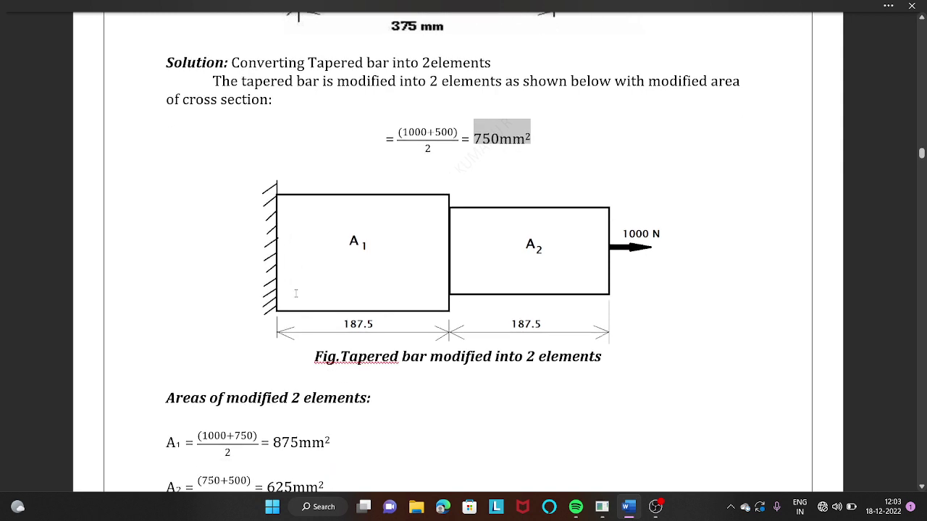
scroll(295, 297, "down", 20)
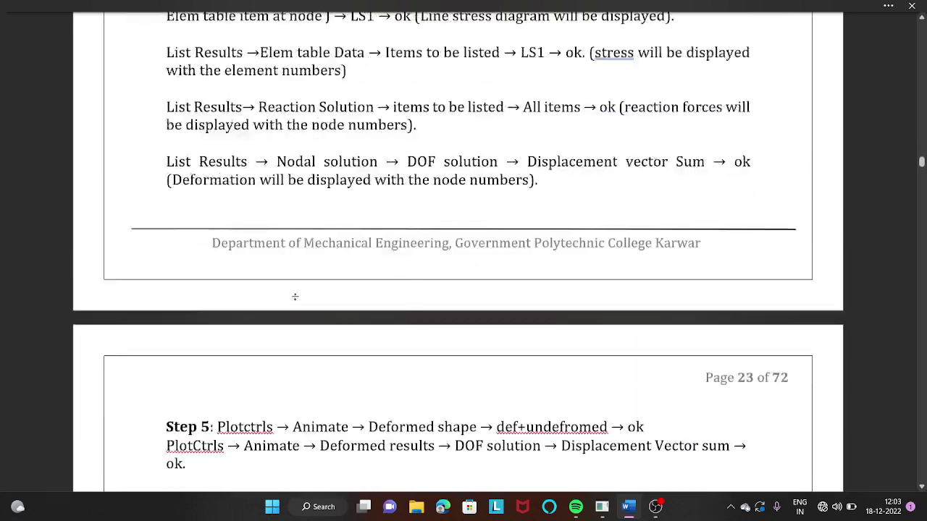
Examine the theoretical deformation calculation at node 2, highlighting the element area in its denominator
scroll(296, 297, "up", 1)
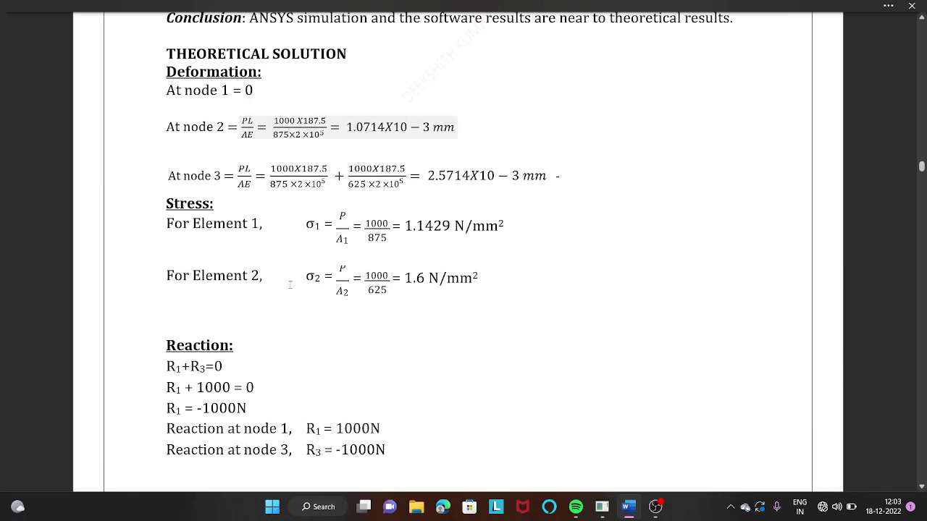
scroll(240, 186, "up", 2)
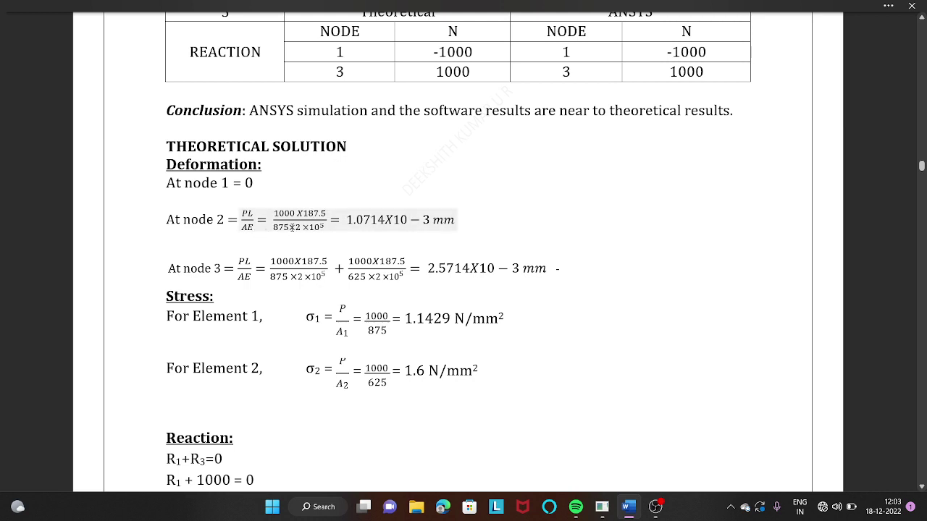
double_click(290, 227)
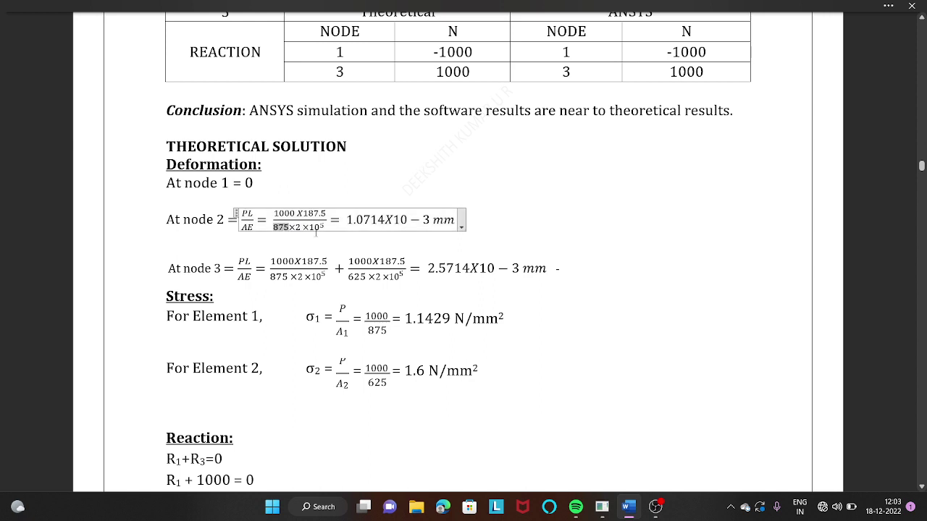
left_click(309, 244)
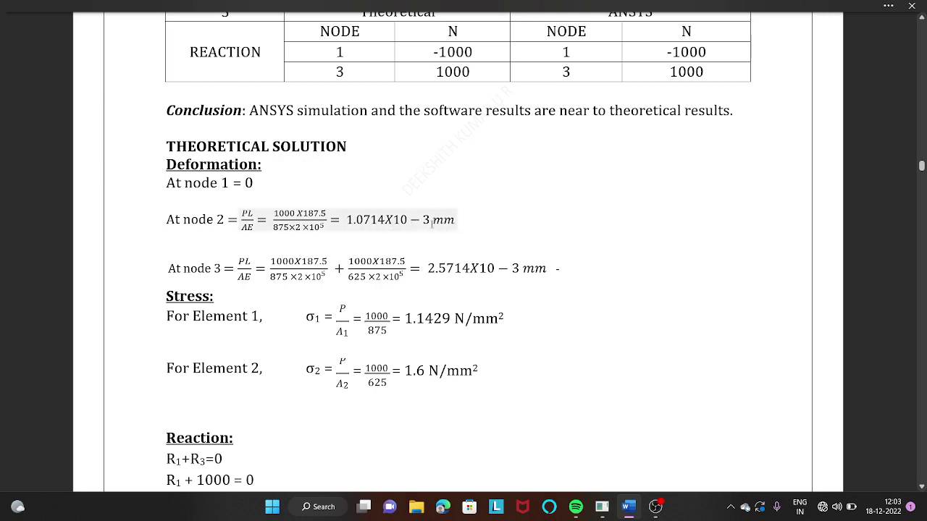
Compare the node 3 deformation calculation with the two-element bar figure and the modified element areas
scroll(417, 226, "up", 5)
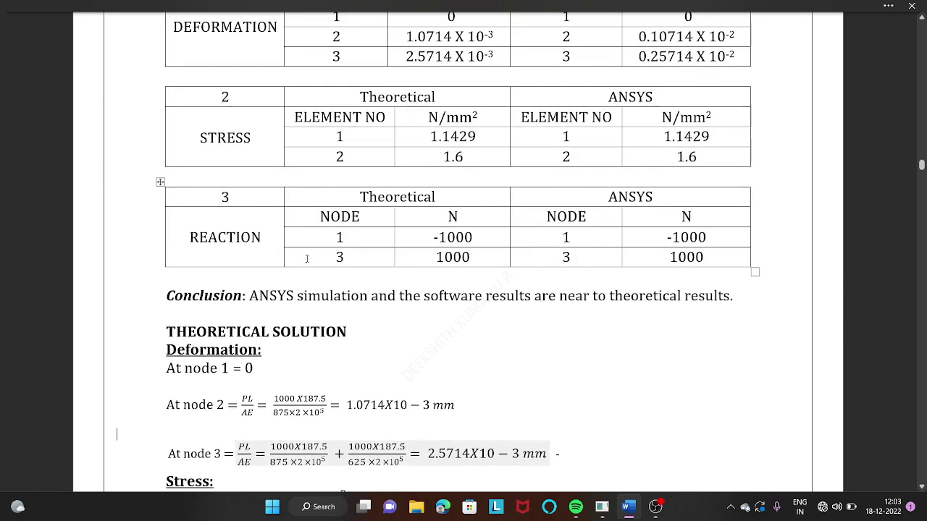
scroll(307, 258, "up", 20)
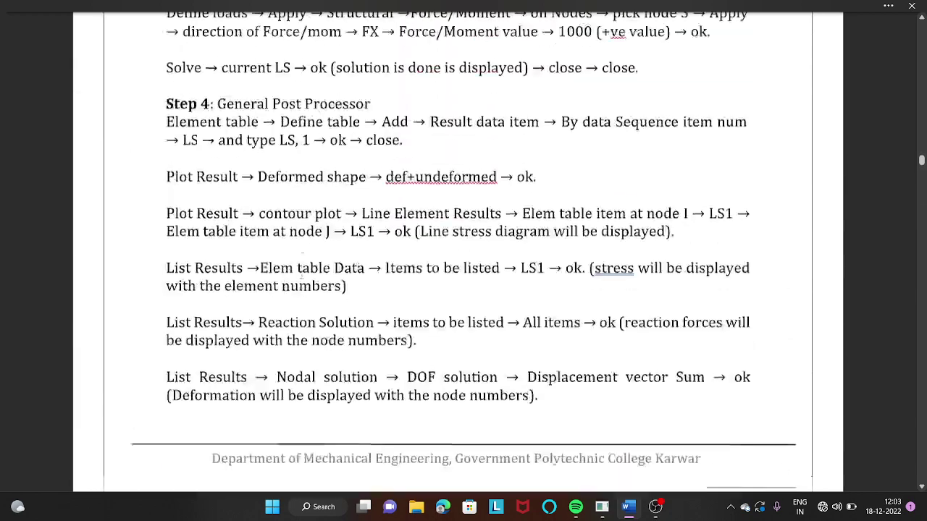
scroll(301, 256, "up", 10)
scroll(299, 257, "up", 5)
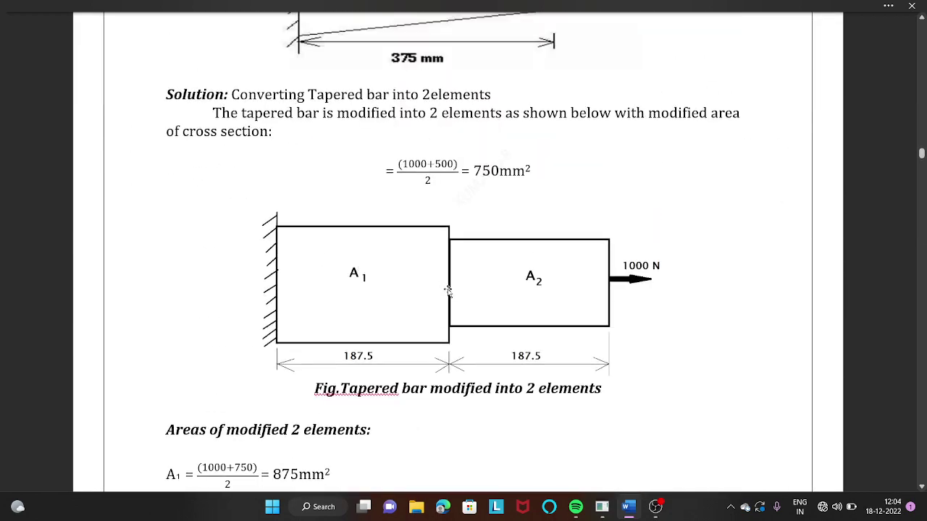
scroll(450, 285, "down", 10)
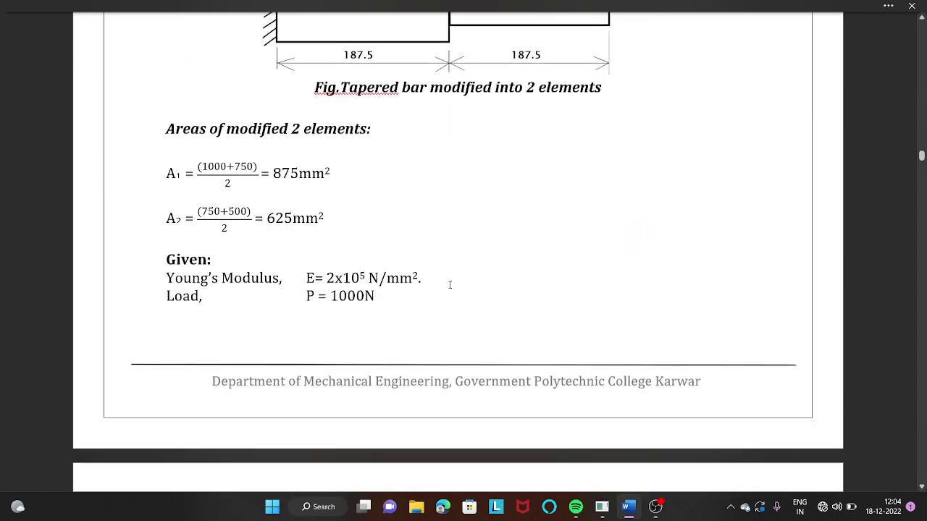
scroll(421, 294, "down", 15)
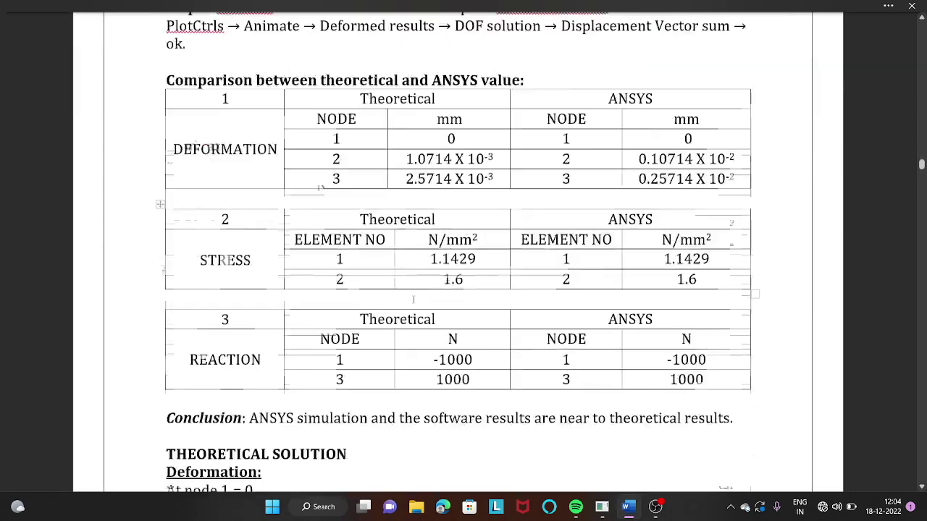
scroll(299, 243, "up", 2)
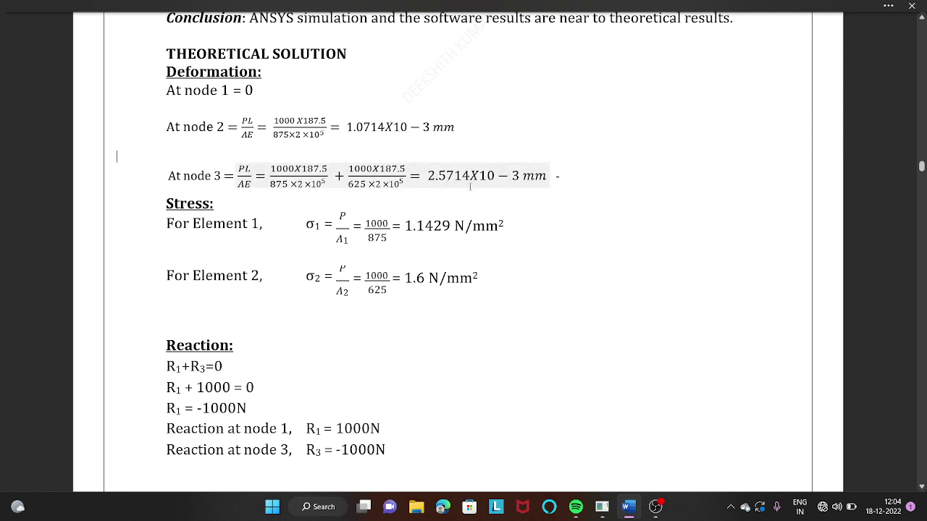
Check the load and element areas in the two-element figure against the theoretical stress calculations
scroll(442, 181, "up", 10)
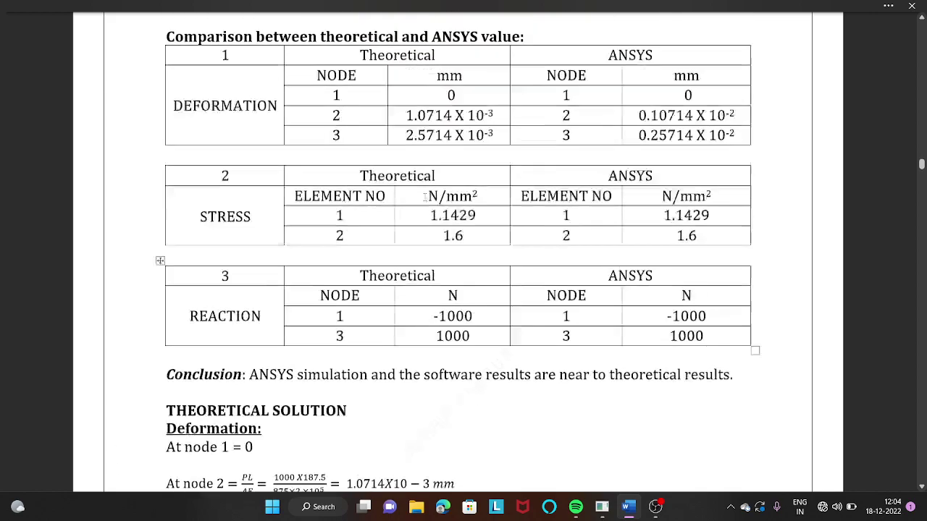
scroll(425, 201, "up", 15)
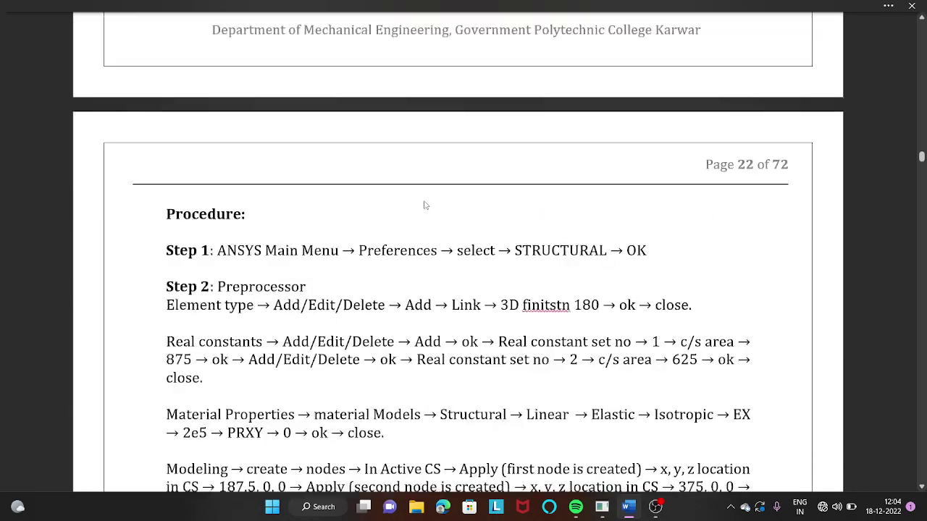
scroll(475, 184, "up", 2)
scroll(564, 137, "up", 3)
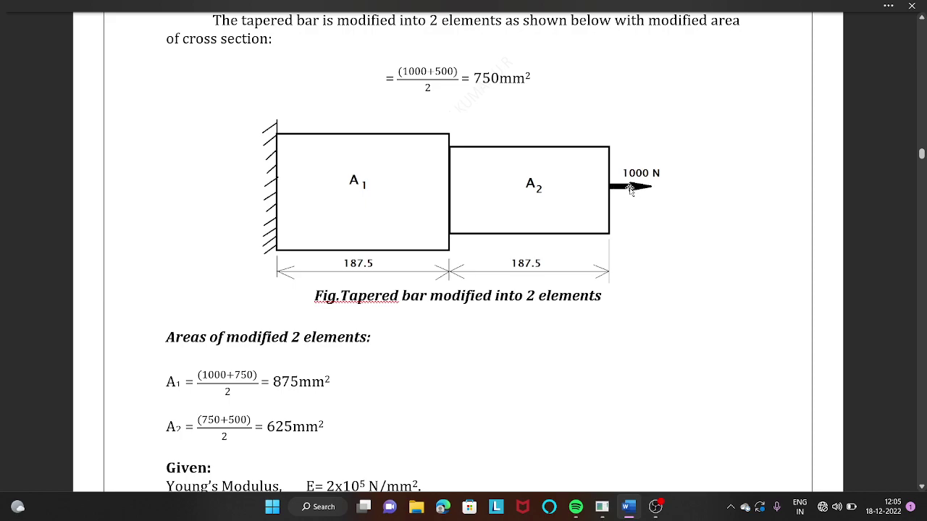
scroll(486, 231, "down", 7)
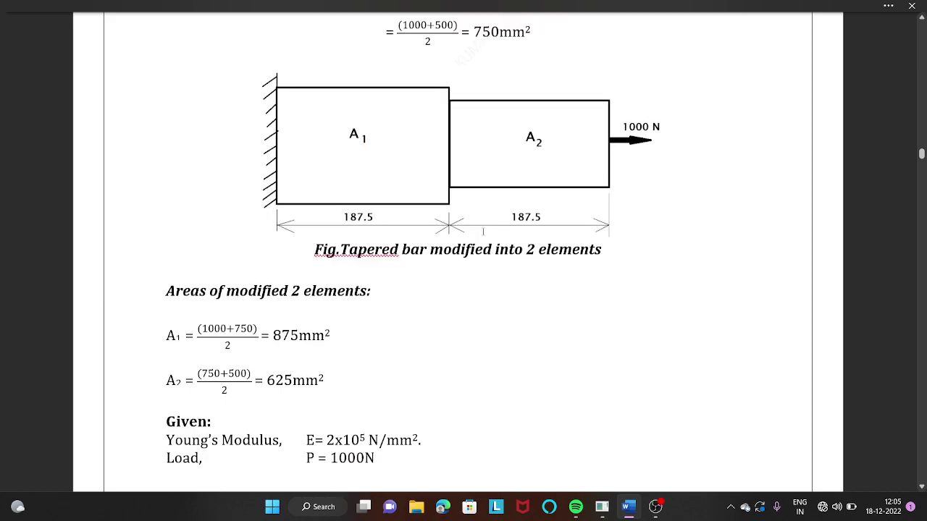
scroll(474, 247, "down", 20)
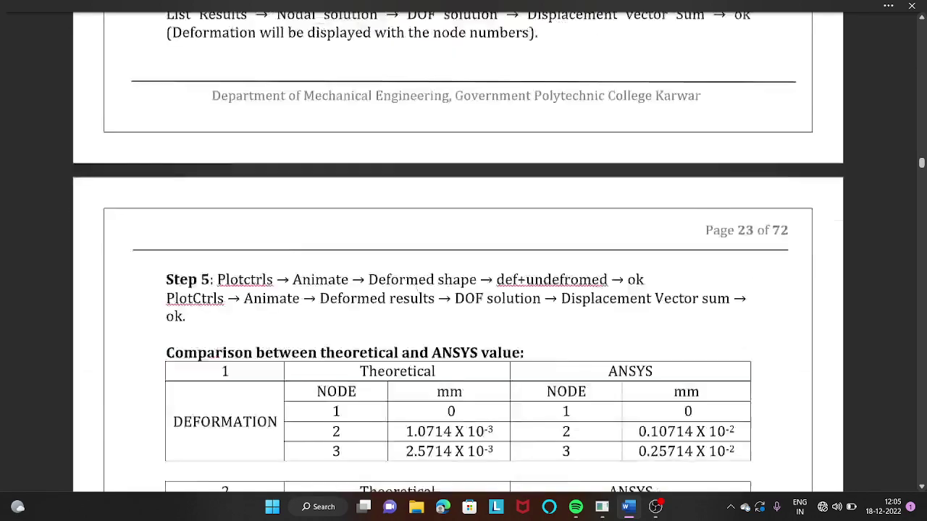
scroll(403, 282, "down", 9)
scroll(340, 271, "up", 1)
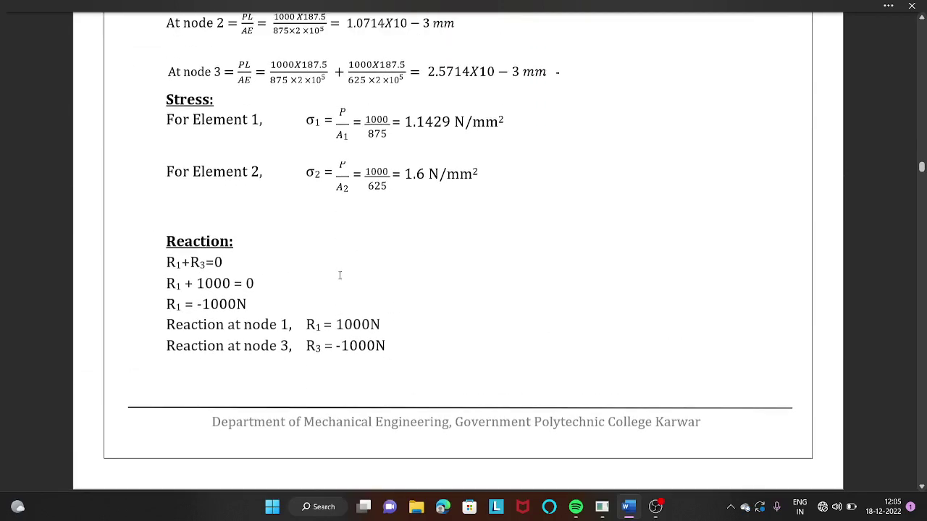
scroll(226, 158, "up", 3)
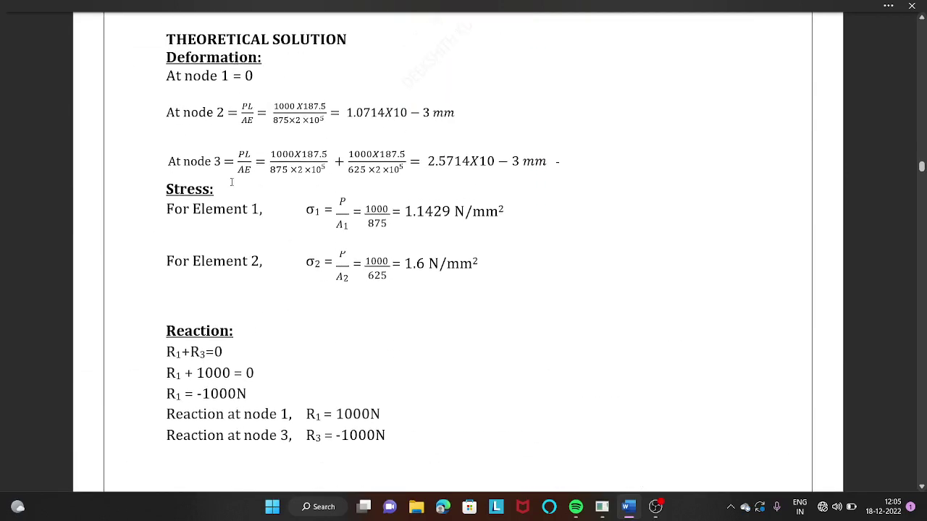
Highlight the calculated stress results for element 1 and element 2 in the theoretical solution
scroll(267, 280, "up", 1)
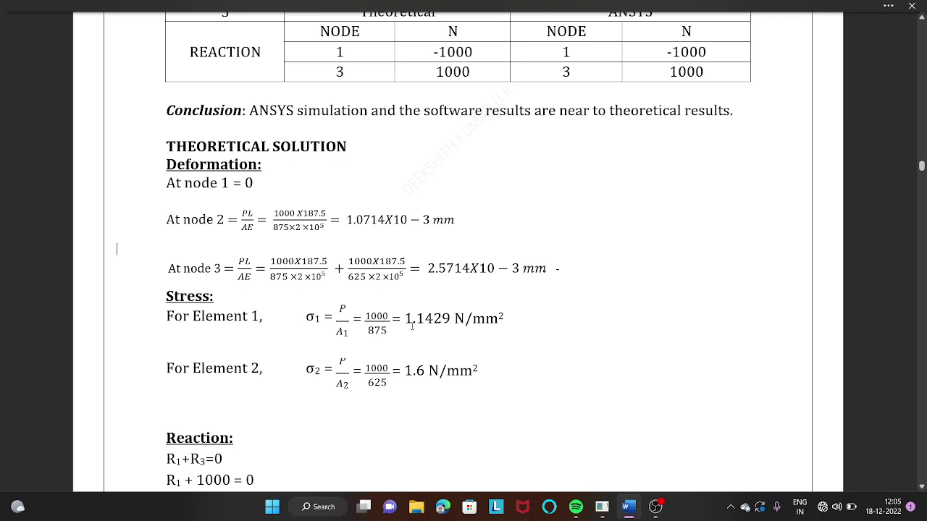
left_click_drag(405, 319, 453, 318)
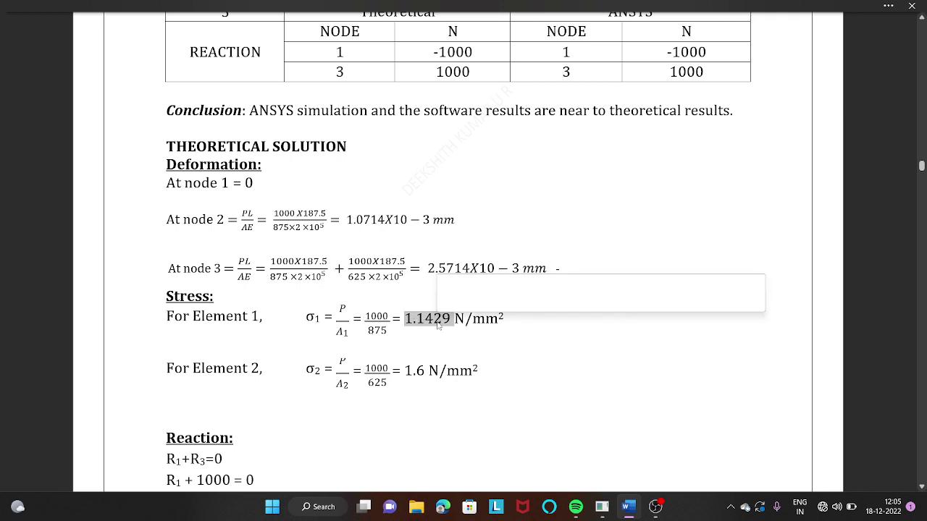
scroll(407, 334, "down", 3)
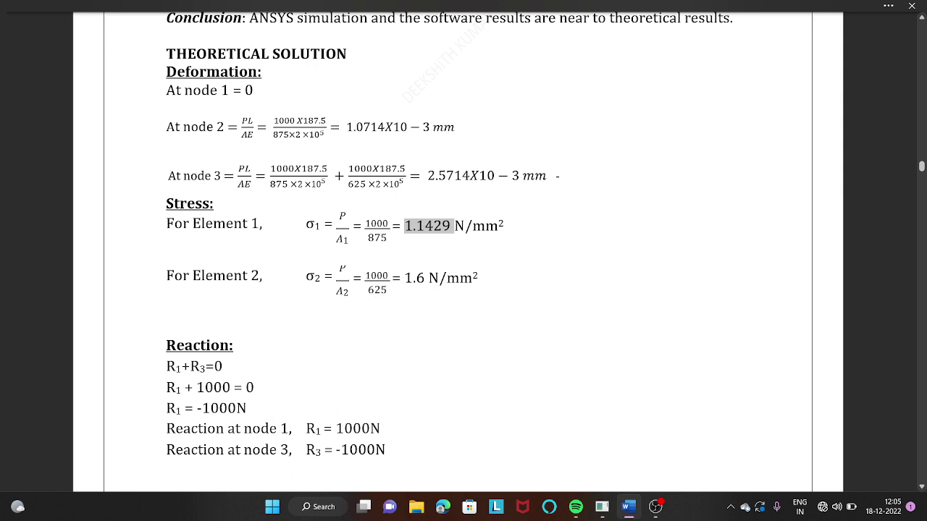
left_click_drag(404, 278, 447, 279)
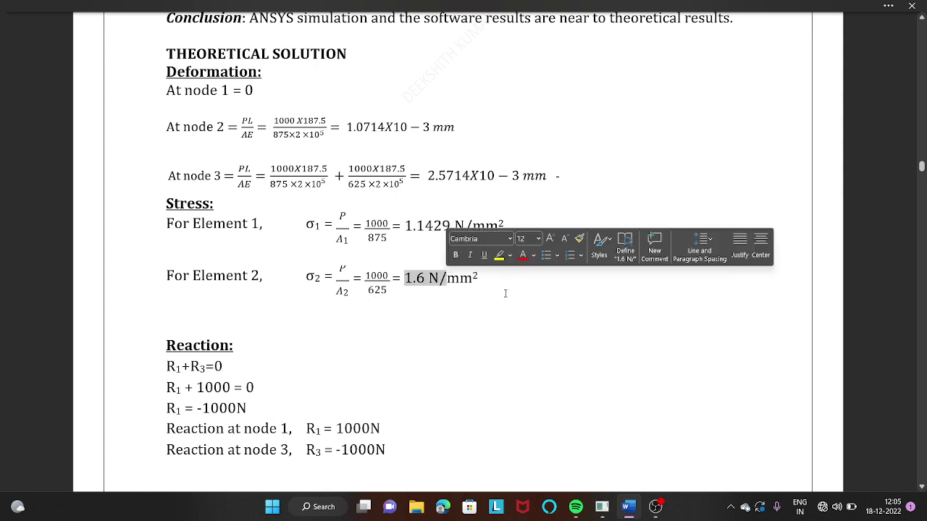
Read through the reaction force calculation for nodes 1 and 3
scroll(409, 311, "down", 1)
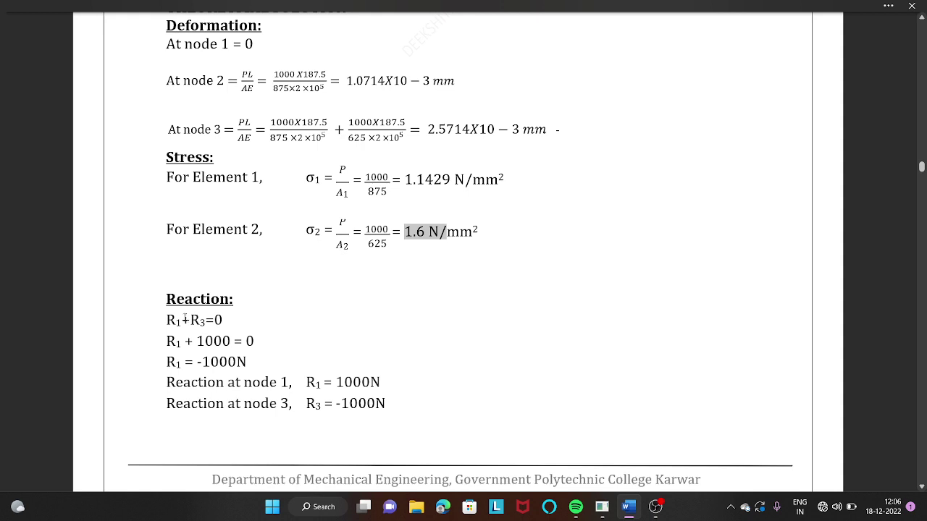
scroll(169, 312, "down", 1)
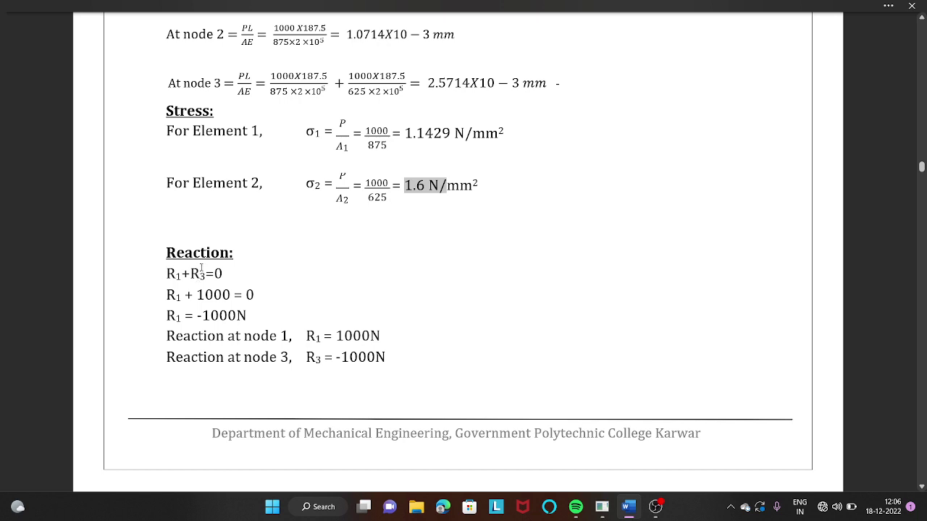
scroll(248, 281, "down", 1)
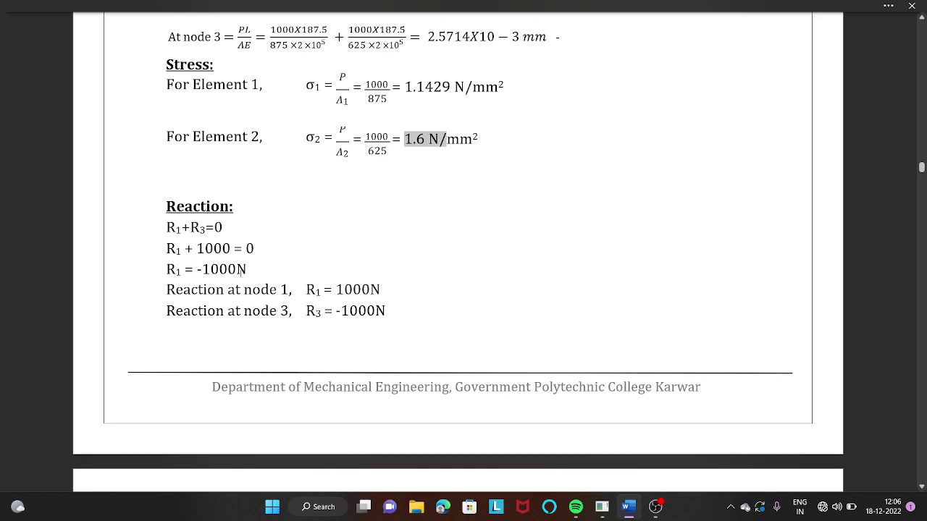
Recheck the theoretical deformation, stress and reaction results together
scroll(280, 288, "up", 5)
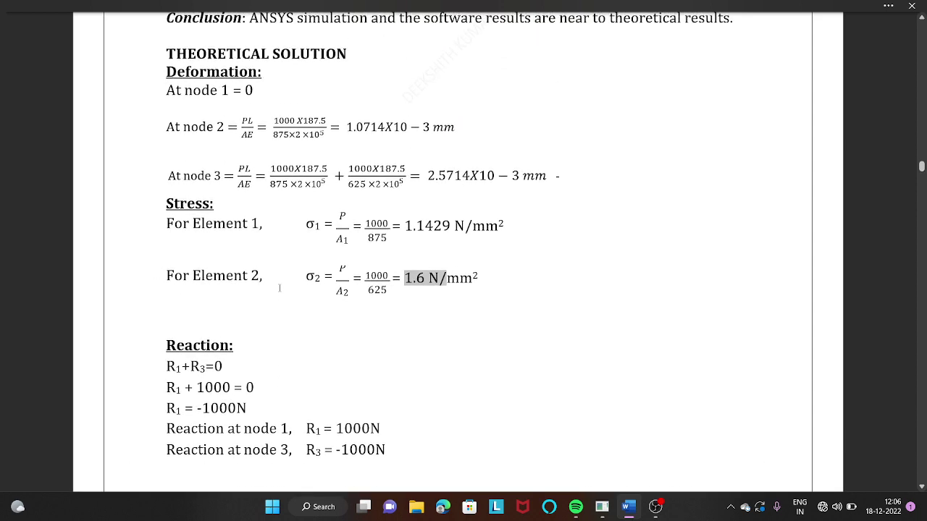
scroll(279, 288, "up", 1)
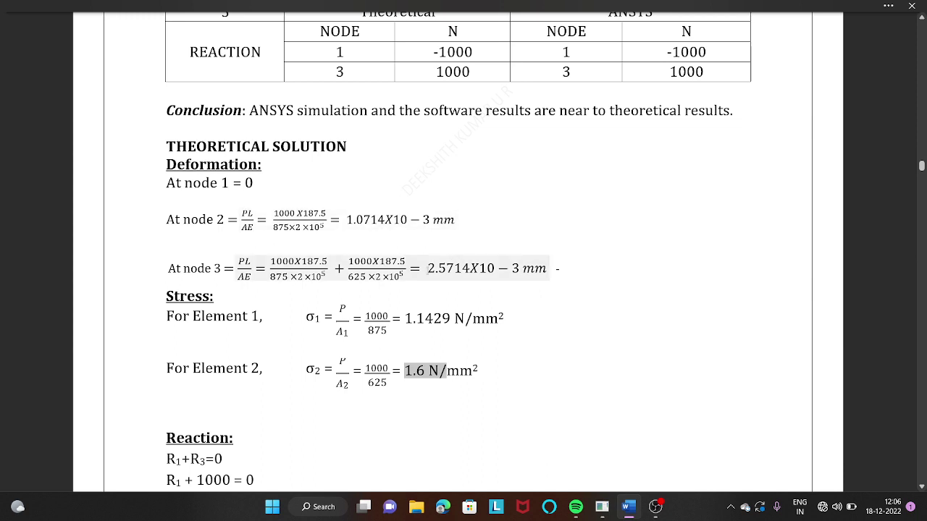
scroll(437, 294, "down", 1)
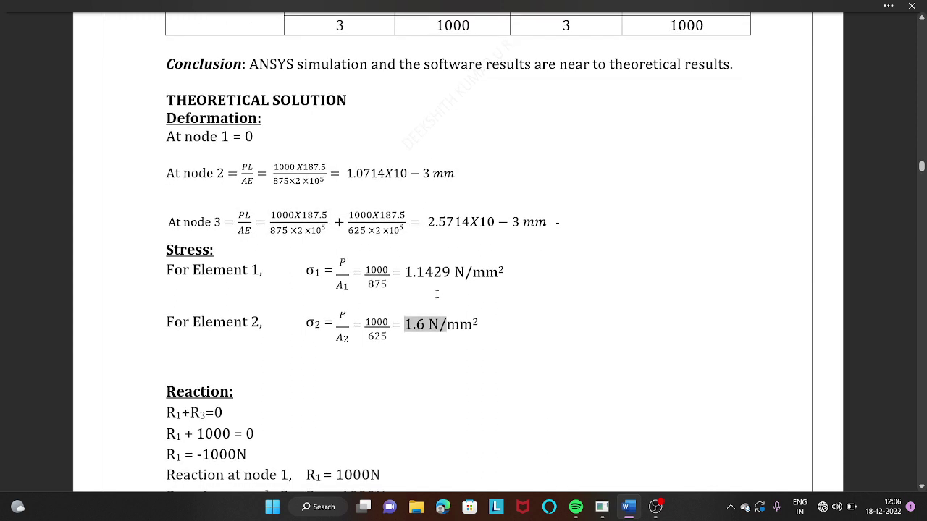
scroll(439, 296, "down", 2)
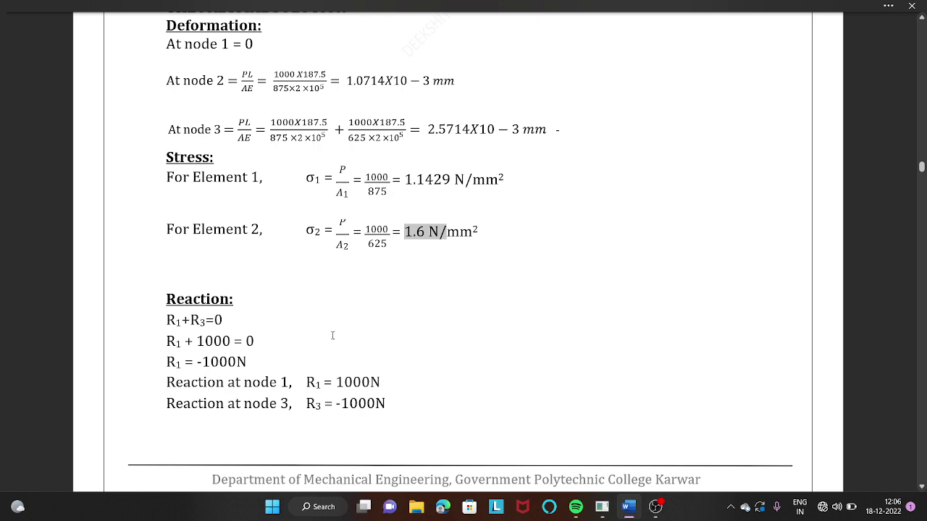
scroll(284, 330, "up", 2)
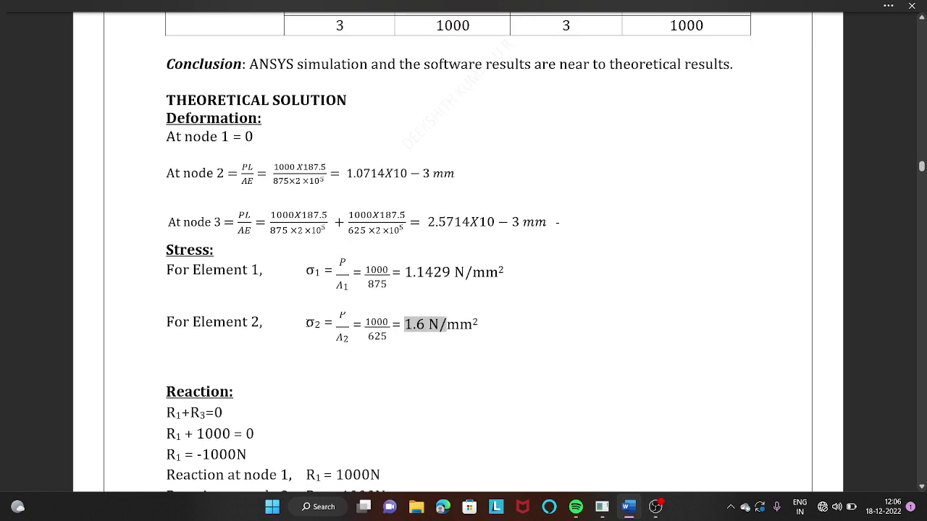
scroll(307, 323, "down", 1)
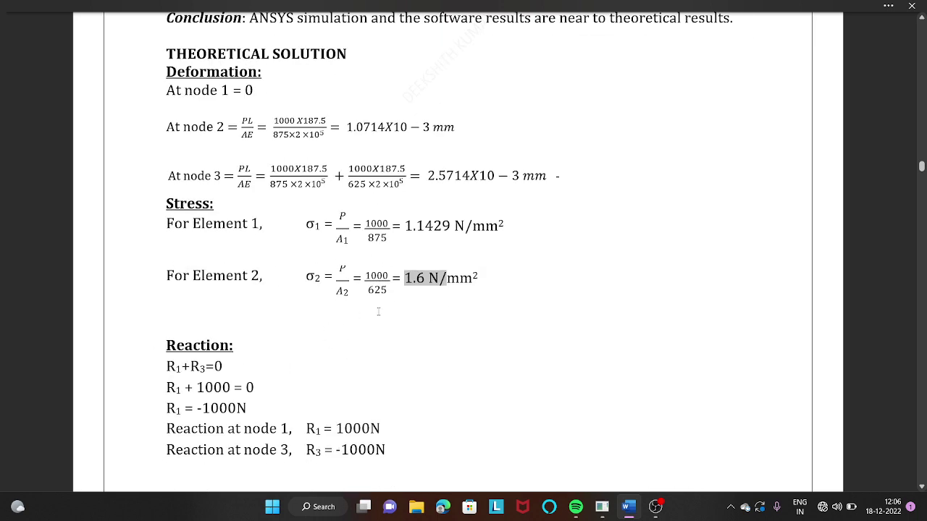
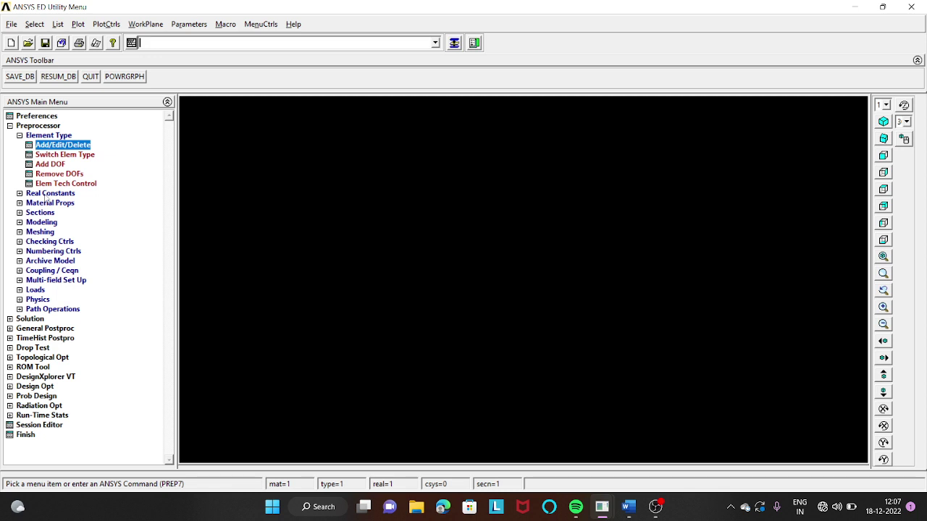
Define real constant set 1 for the LINK180 element with a cross-sectional area of 875
left_click(45, 194)
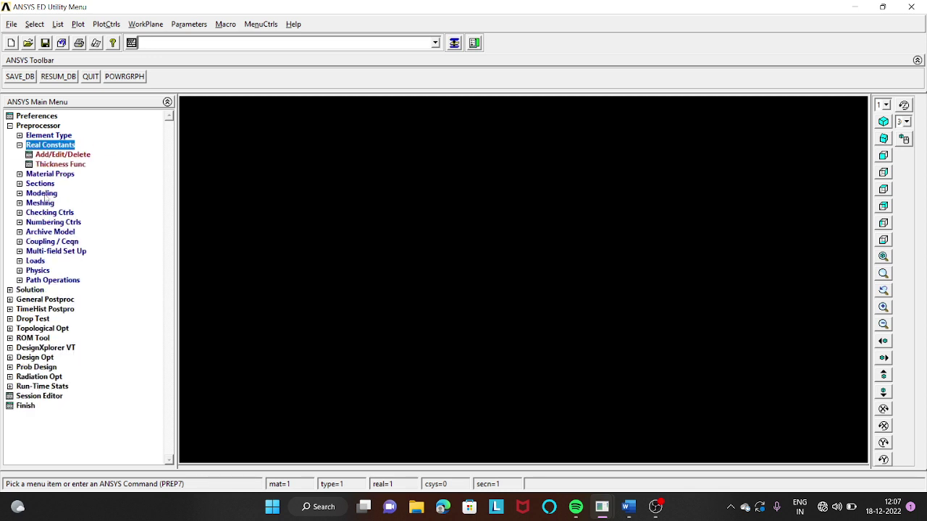
left_click(64, 156)
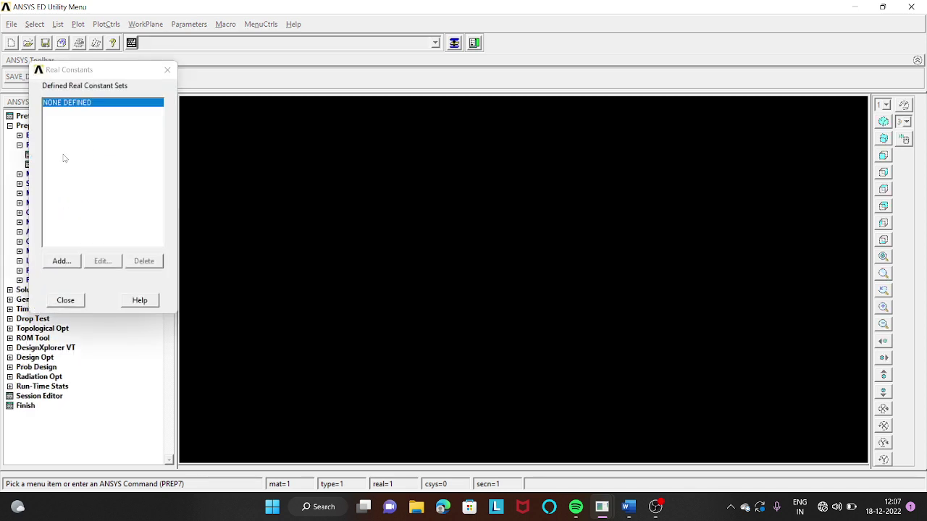
left_click(62, 261)
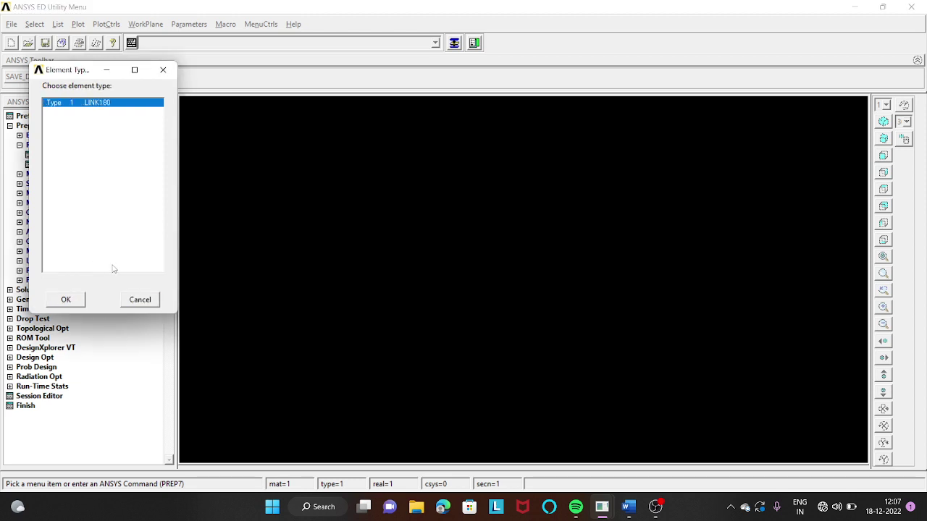
left_click(66, 301)
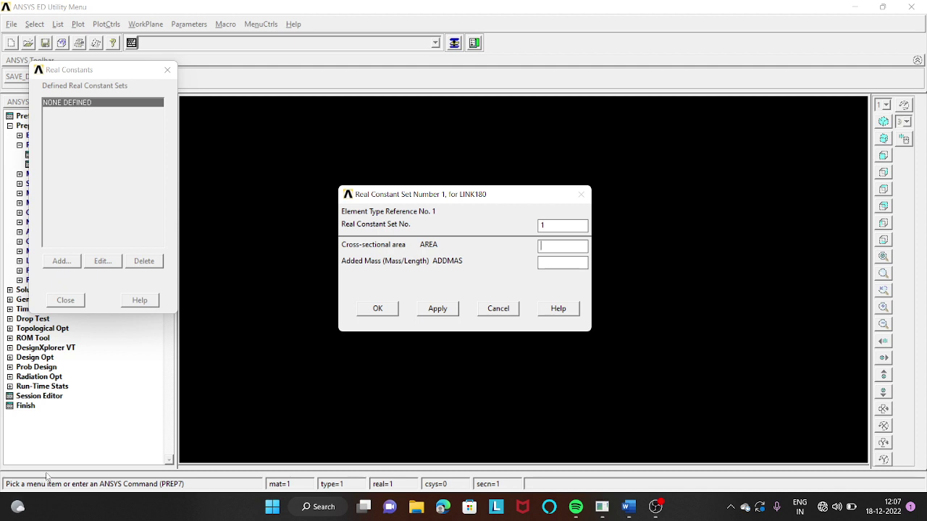
type("875")
mouse_move(34, 498)
left_click(377, 309)
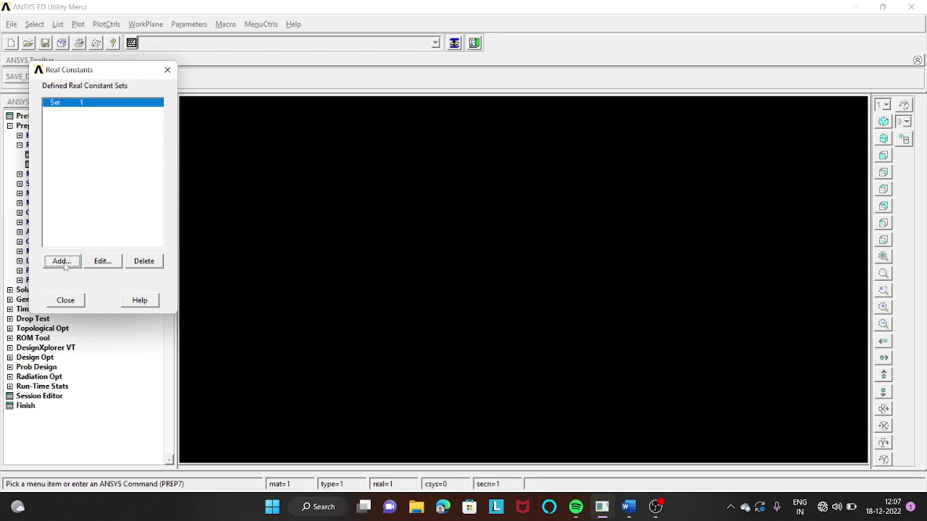
Add real constant set 2 for LINK180 with a cross-sectional area of 625 and finish the real constant definitions
left_click(63, 262)
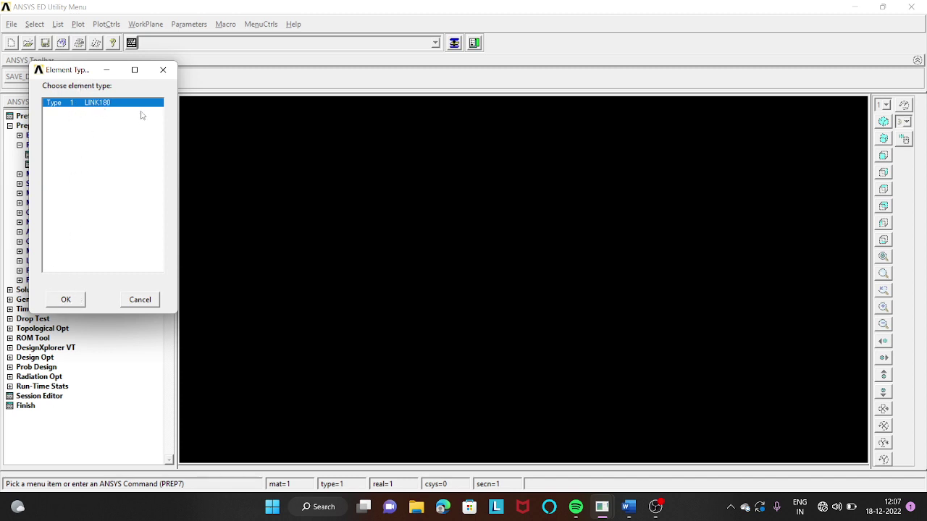
left_click(66, 300)
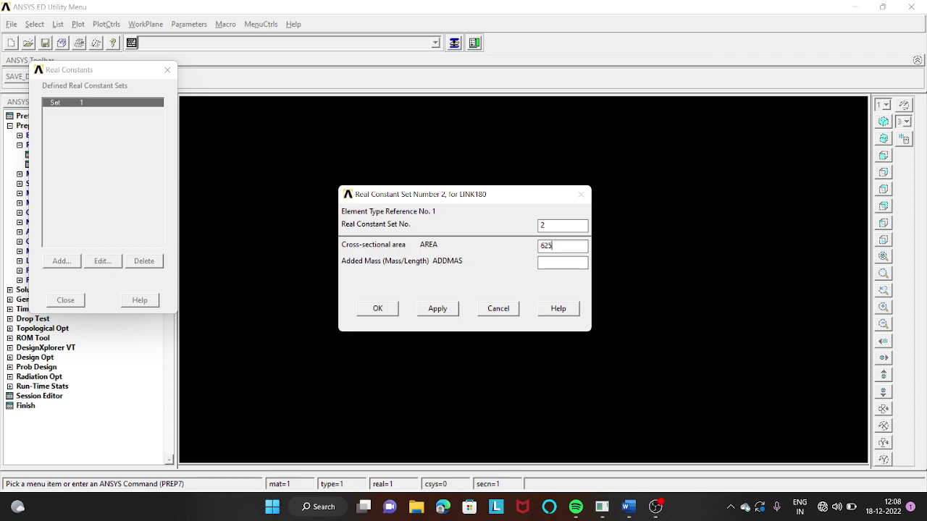
left_click(362, 310)
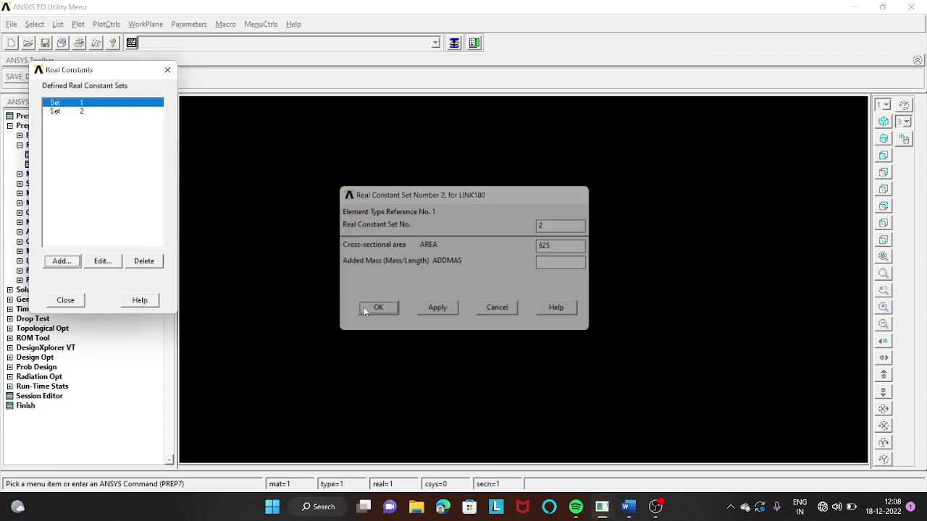
left_click(65, 299)
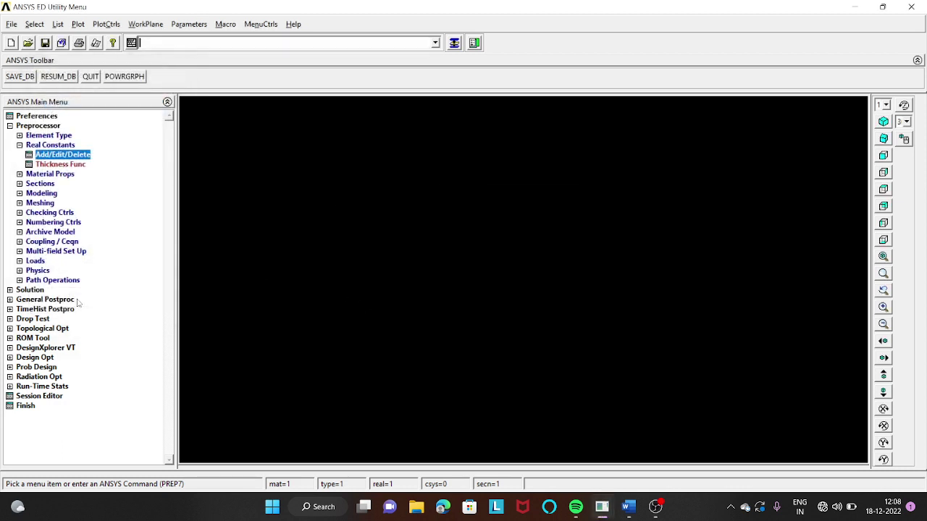
Define material model 1 as structural linear elastic isotropic with EX 2e5 and PRXY 0.3
left_click(34, 174)
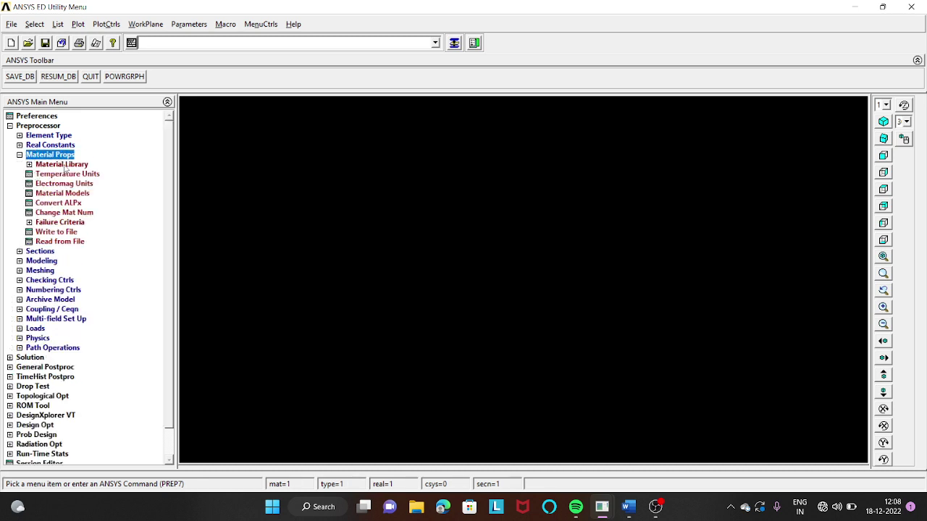
left_click(62, 164)
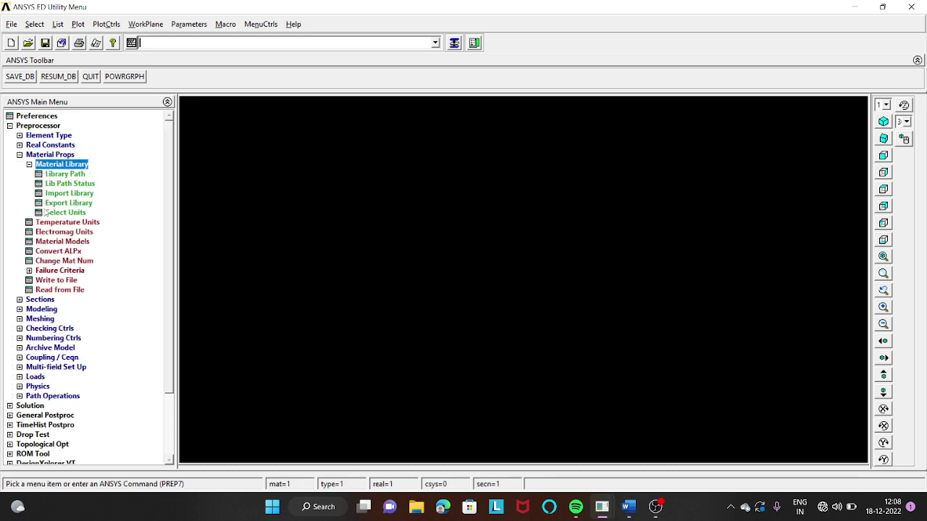
left_click(66, 246)
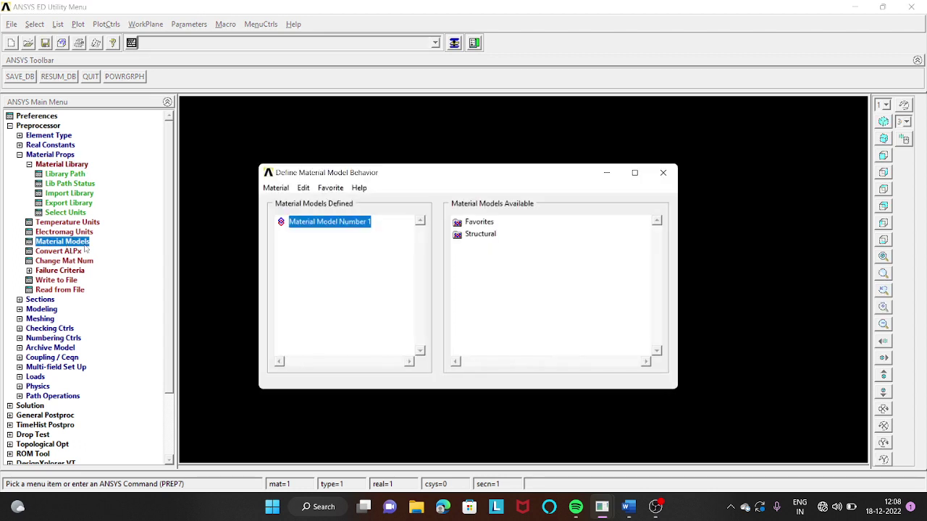
left_click(484, 236)
double_click(483, 236)
double_click(493, 247)
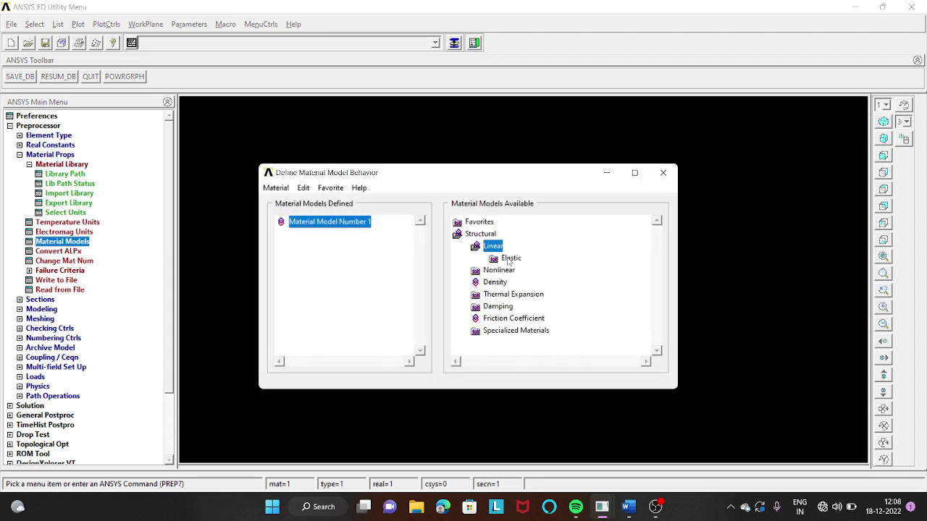
double_click(510, 259)
double_click(537, 271)
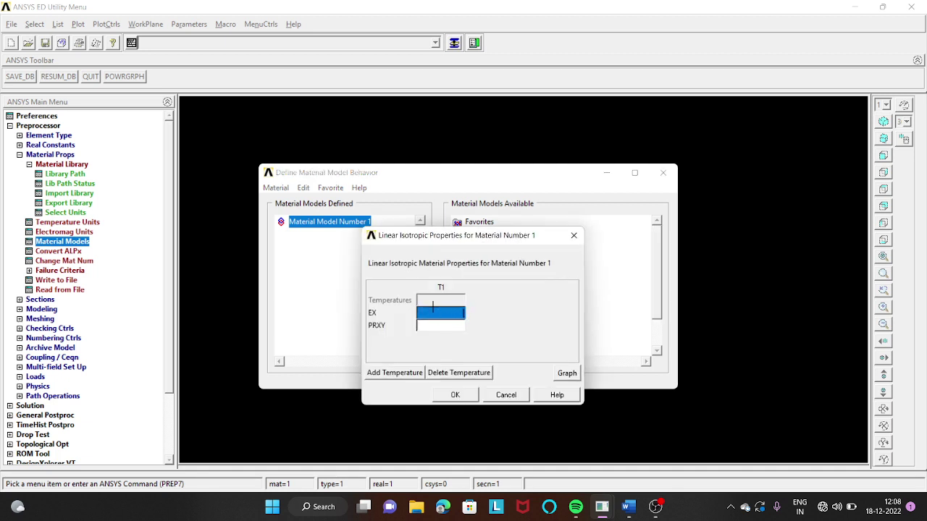
type("2e5")
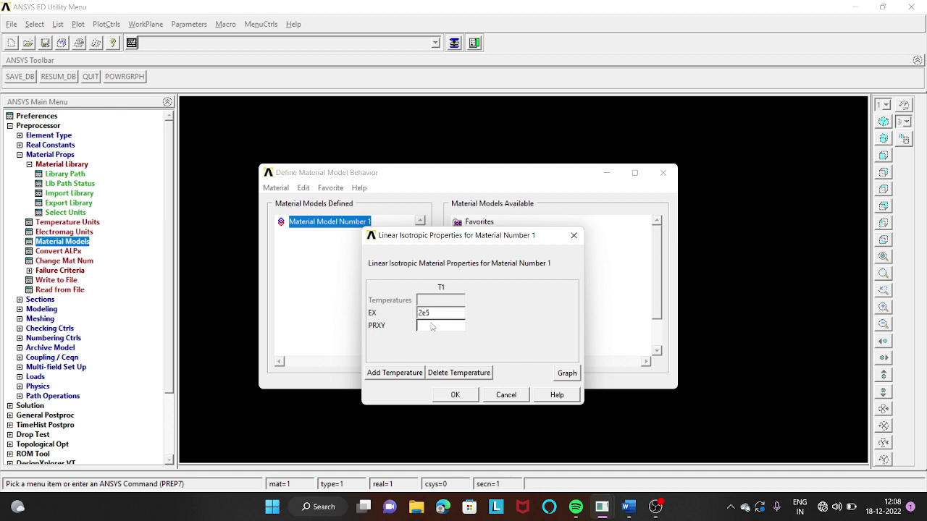
left_click(443, 326)
type("0.3")
left_click(456, 395)
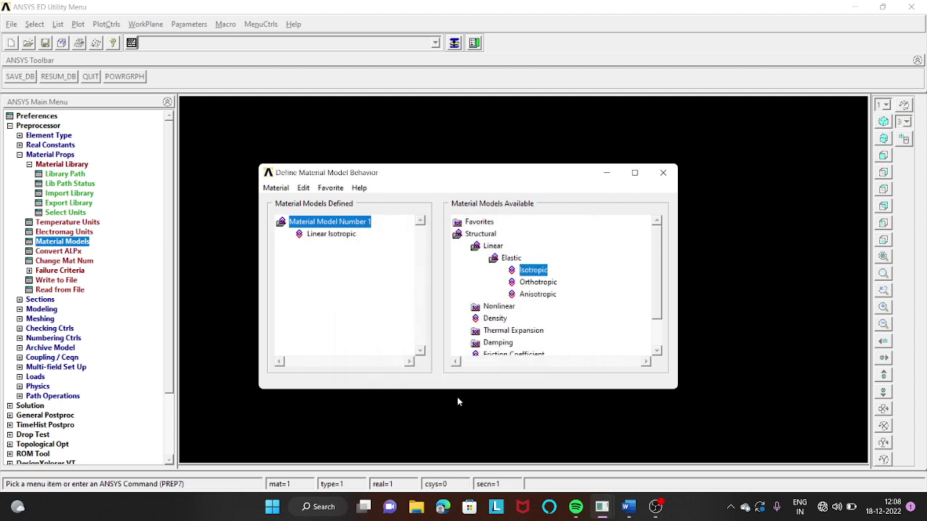
left_click(663, 174)
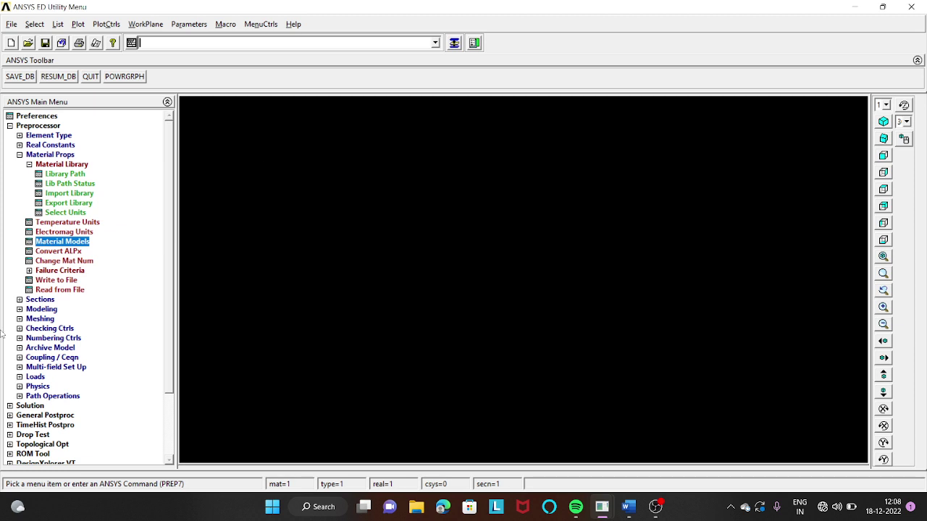
Create keypoint 1 at the origin (0, 0, 0) in the active coordinate system
left_click(21, 309)
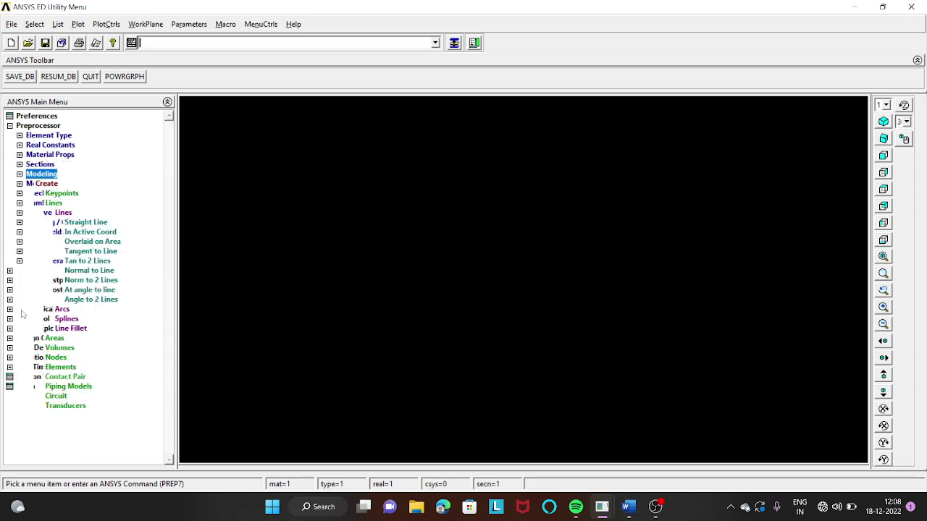
left_click(35, 184)
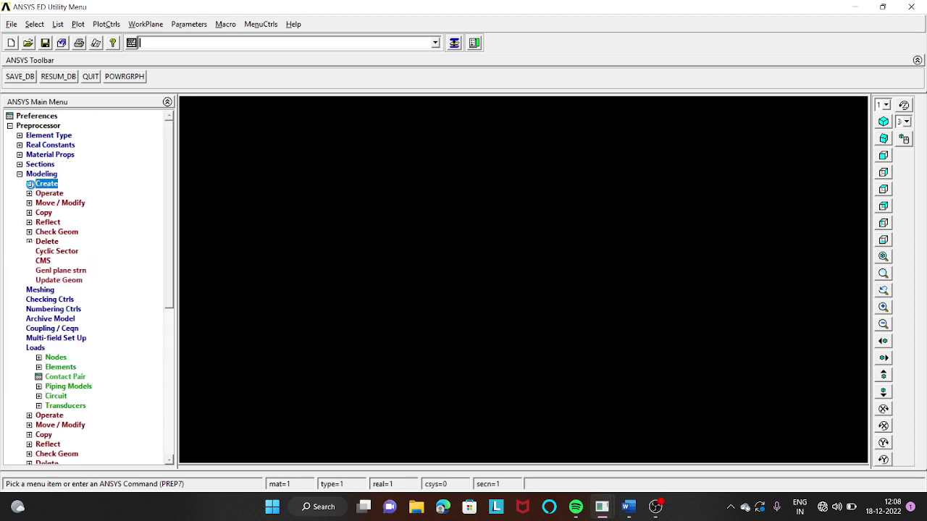
left_click(35, 184)
left_click(48, 193)
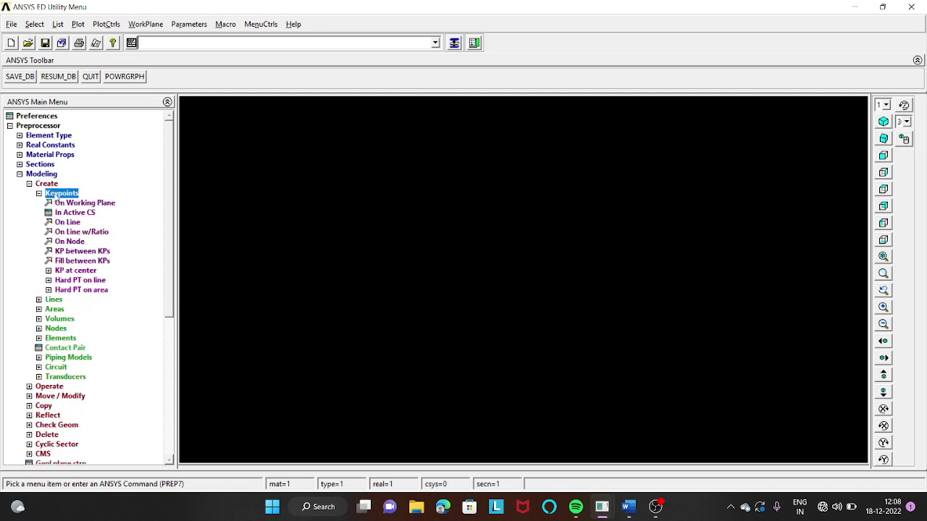
left_click(71, 213)
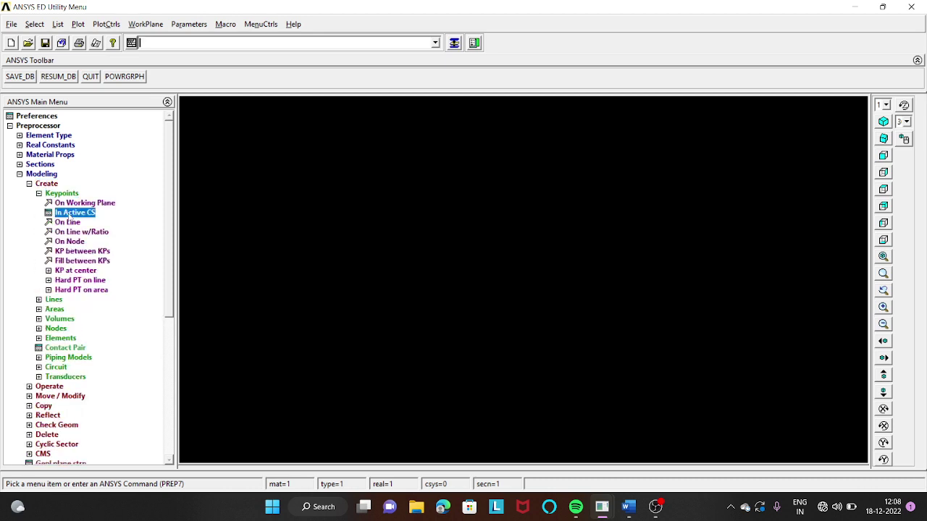
left_click_drag(465, 213, 477, 125)
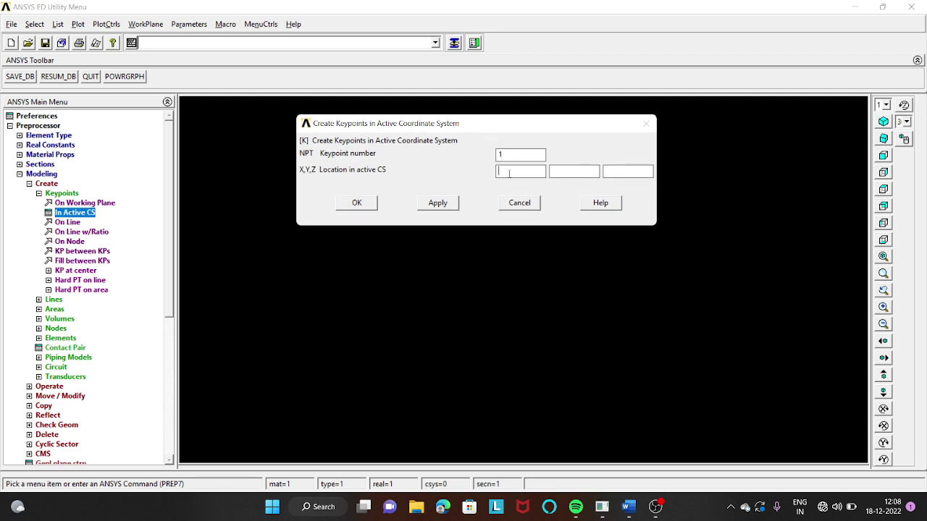
left_click(573, 174)
type("00")
left_click(438, 204)
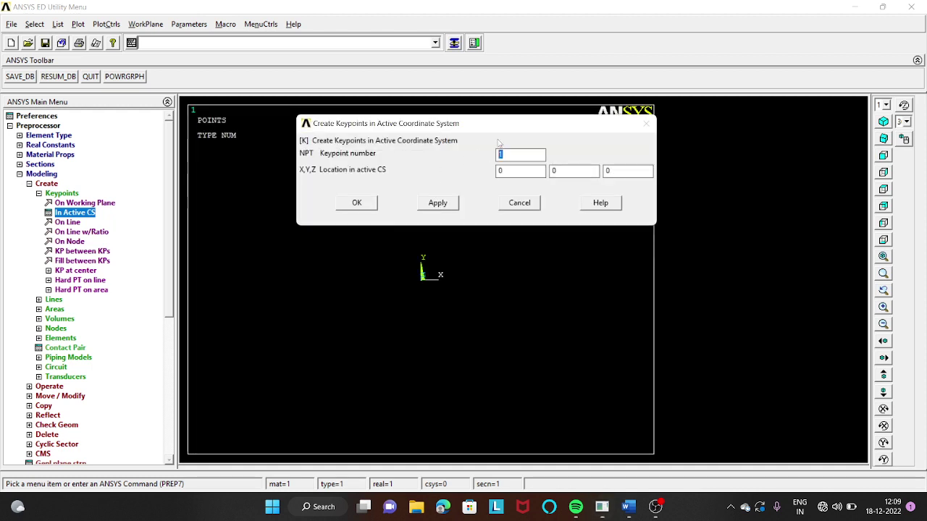
Create keypoint 2 at 187.5, 0, 0 and keypoint 3 on the X axis at twice that distance
type("2")
left_click(437, 203)
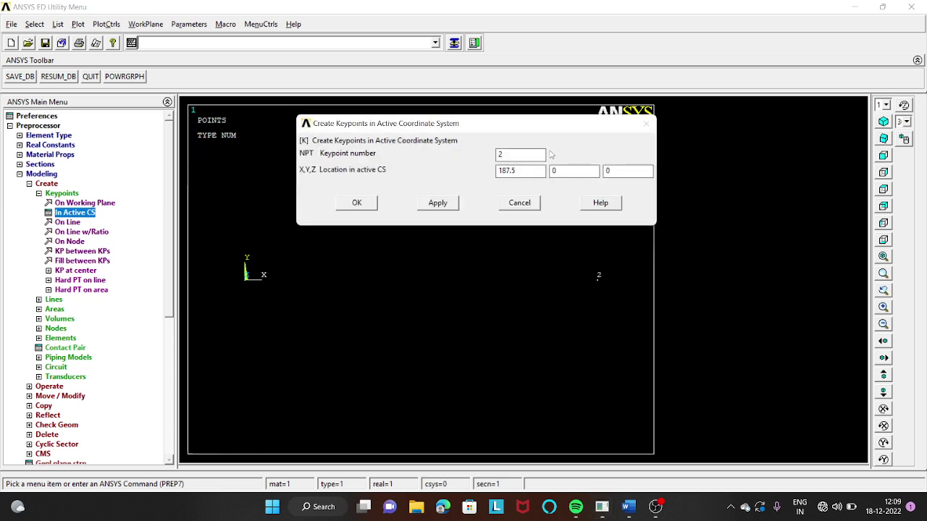
type("3")
left_click_drag(512, 171, 485, 175)
type("3")
left_click(356, 202)
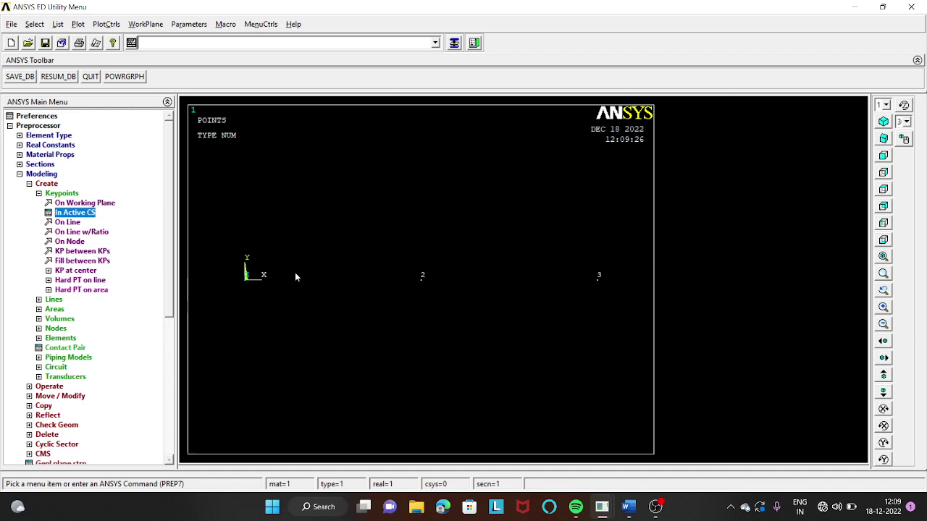
Create a straight line from keypoint 1 to keypoint 2
left_click(40, 300)
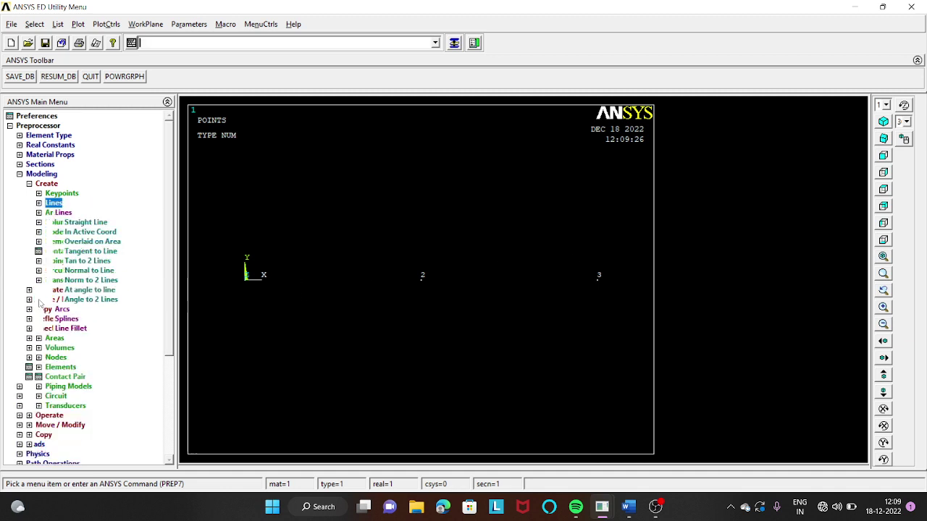
left_click(84, 223)
left_click_drag(73, 236, 146, 91)
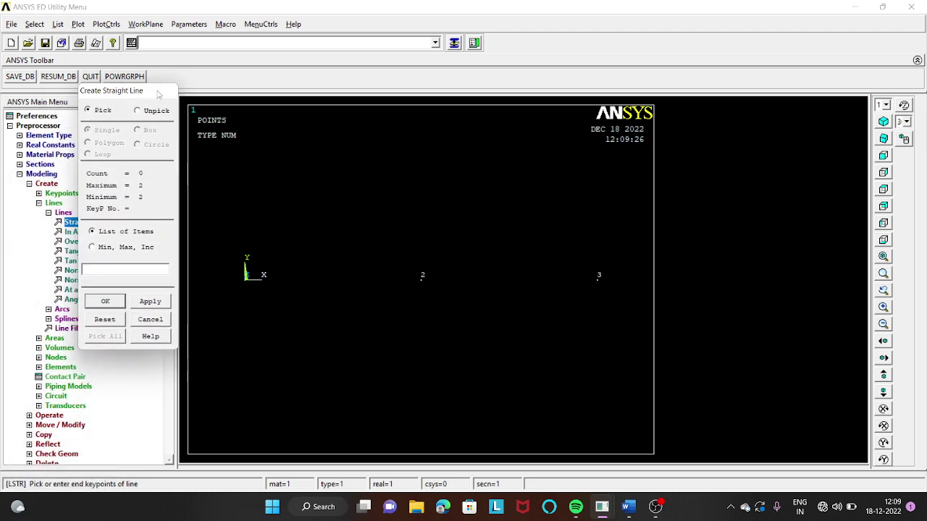
left_click(246, 280)
left_click(420, 280)
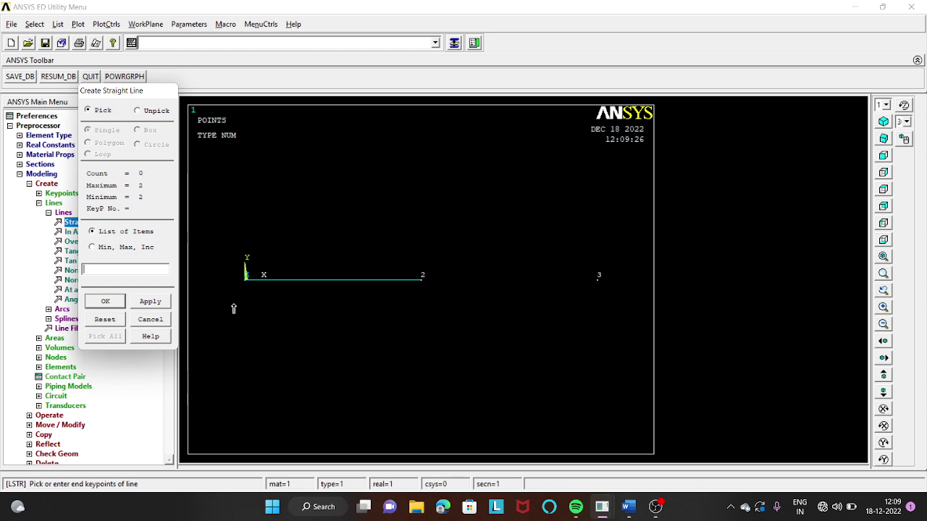
left_click(105, 301)
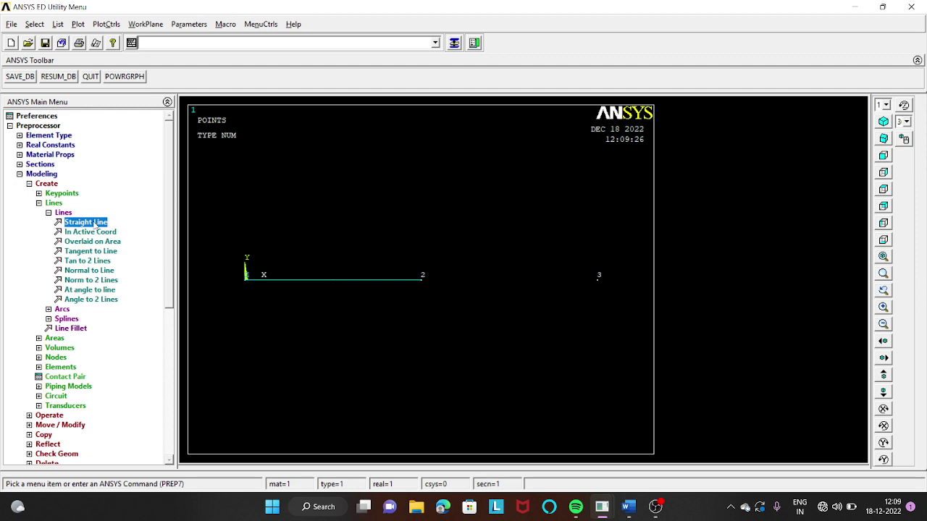
Create a straight line from keypoint 2 to keypoint 3
left_click(94, 223)
left_click(423, 280)
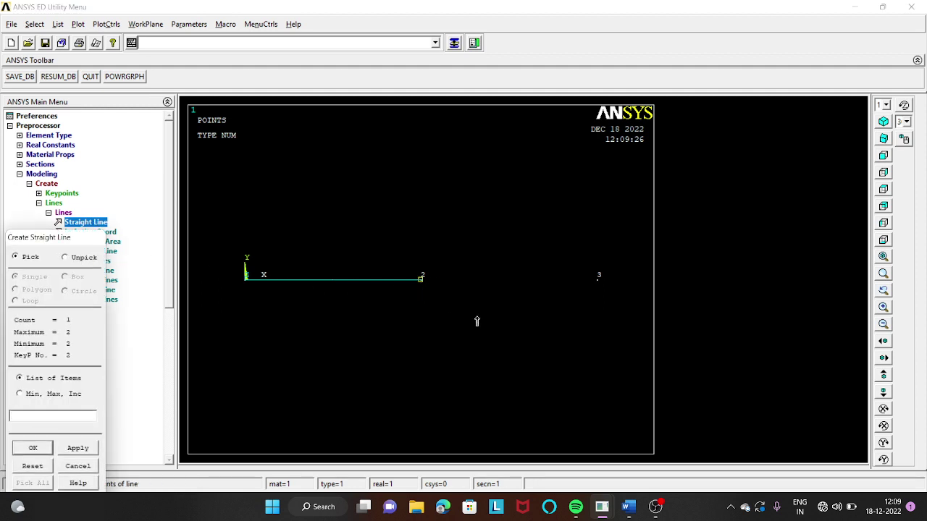
left_click(598, 277)
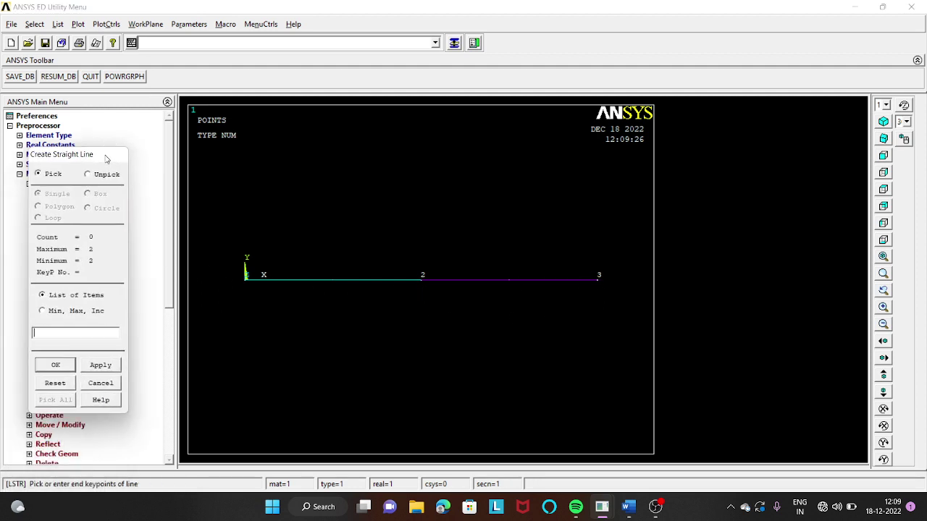
left_click(65, 368)
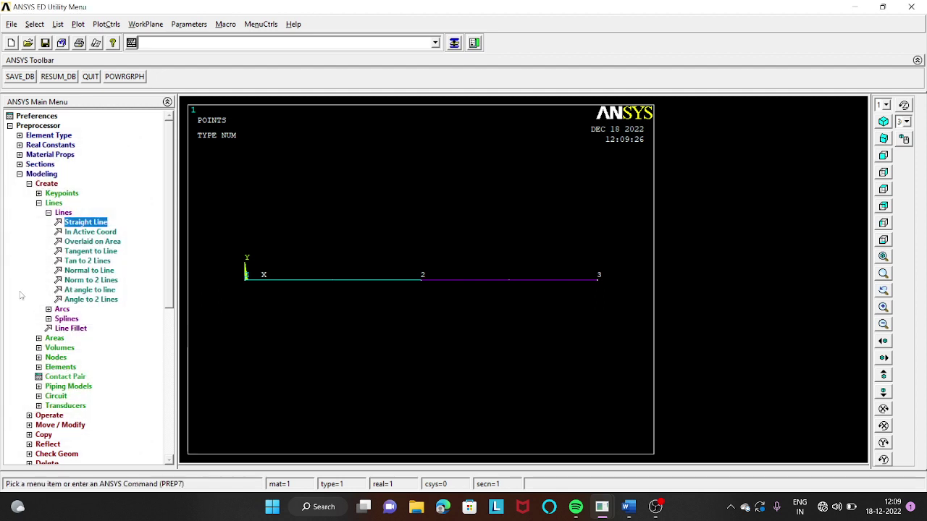
Assign material 1, real constant set 1 and element type LINK180 to the line between keypoints 1 and 2
left_click(39, 202)
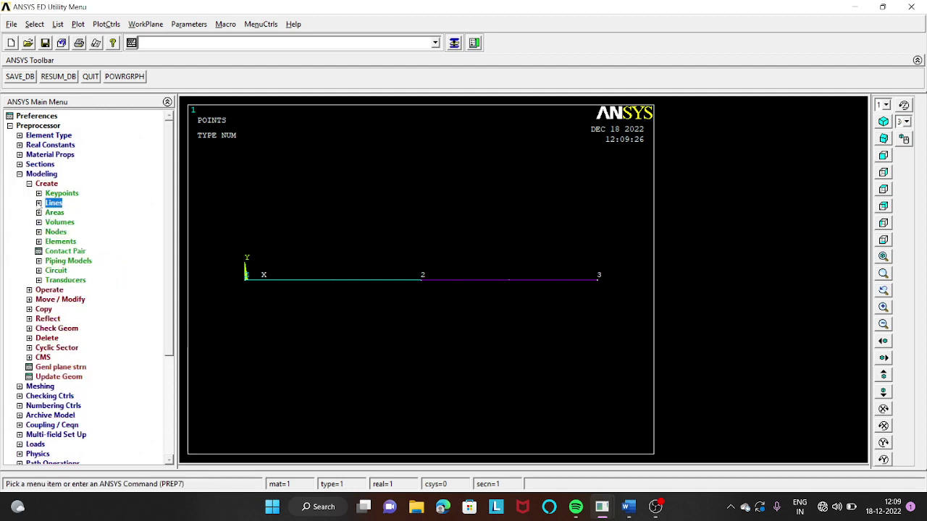
left_click(19, 174)
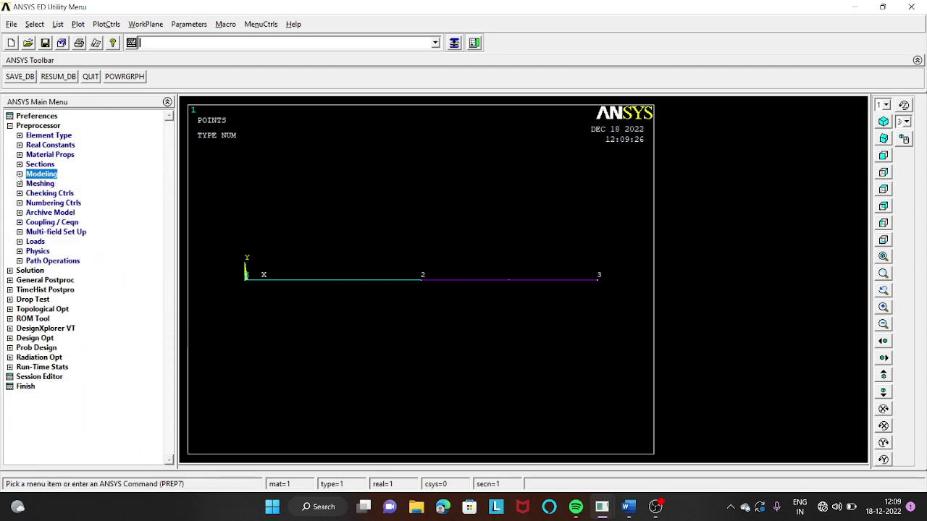
left_click(20, 184)
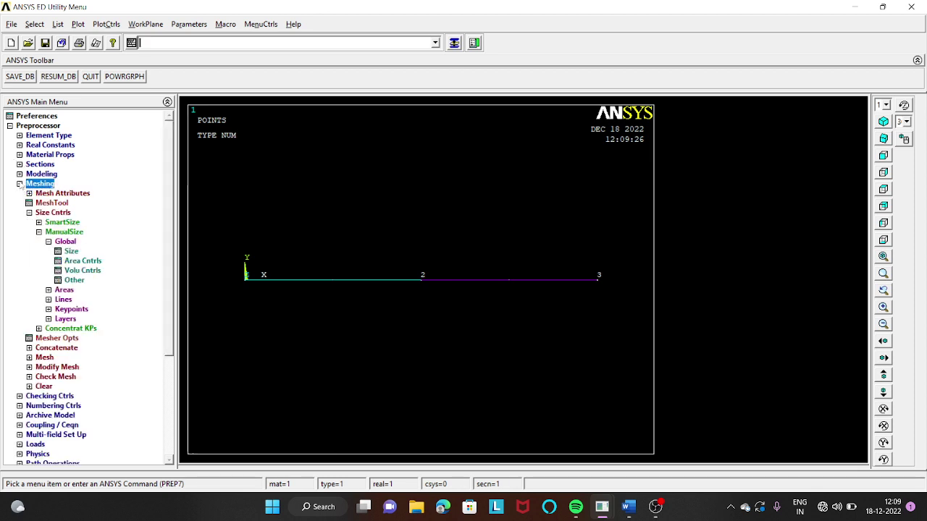
left_click(80, 193)
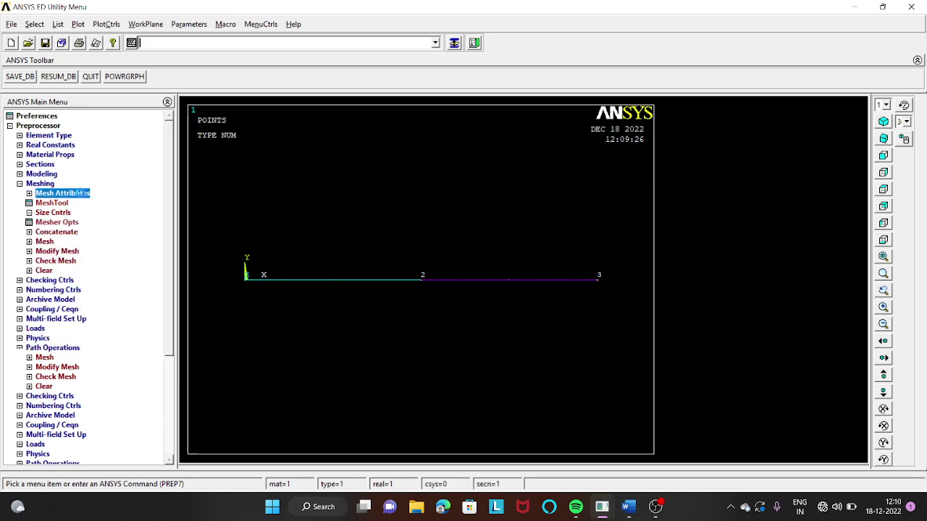
left_click(81, 194)
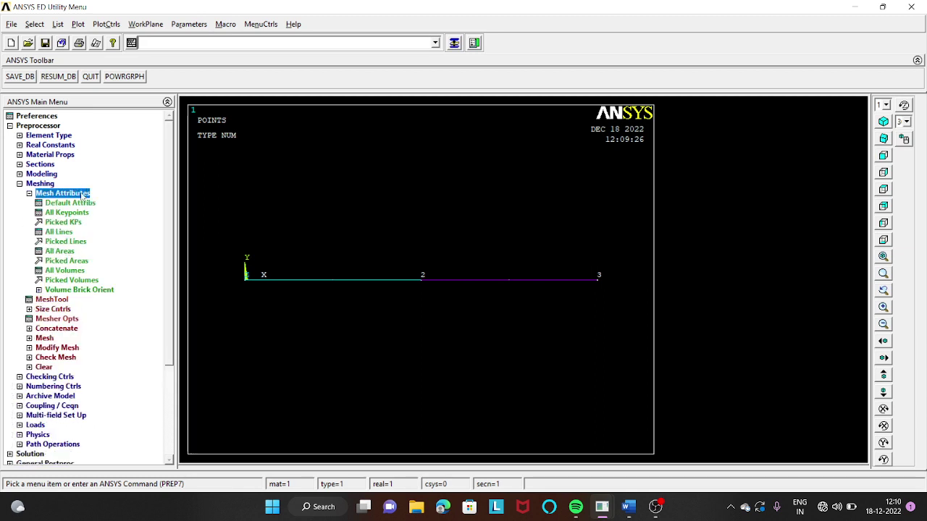
left_click(69, 244)
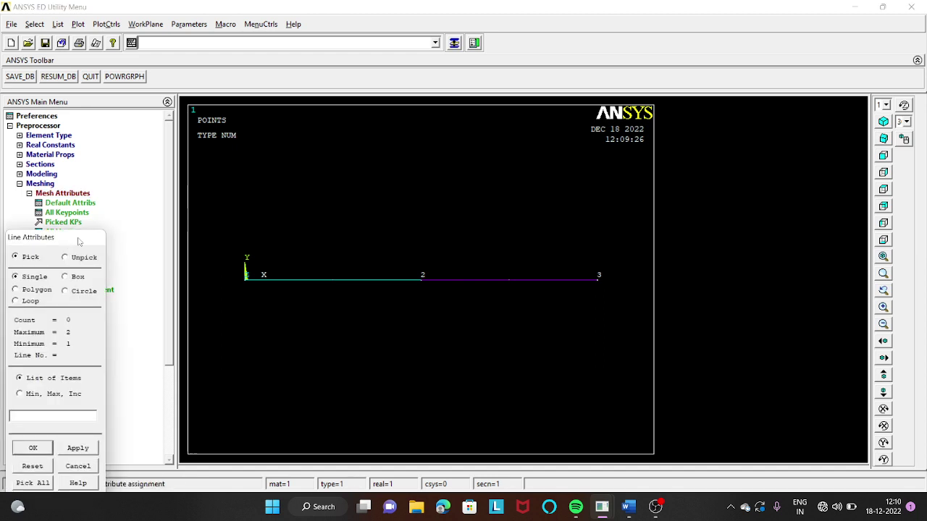
left_click_drag(75, 241, 121, 73)
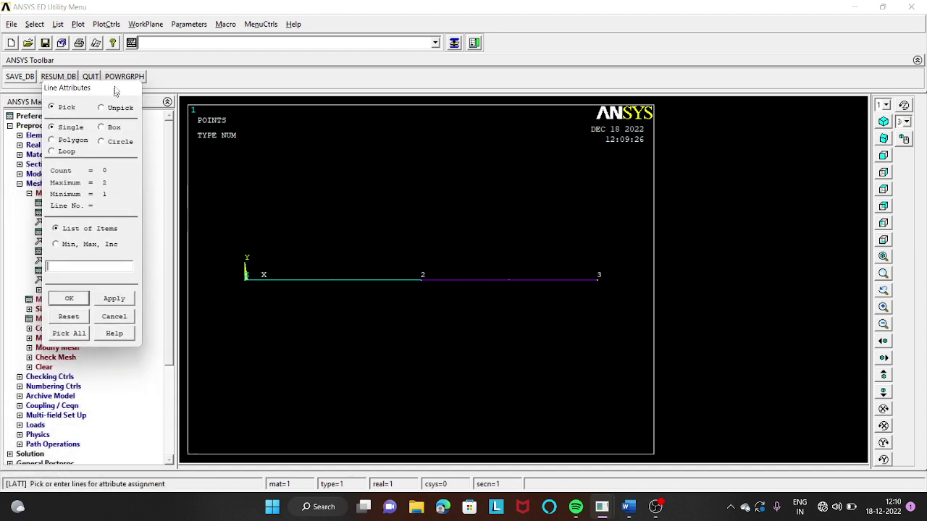
left_click(318, 284)
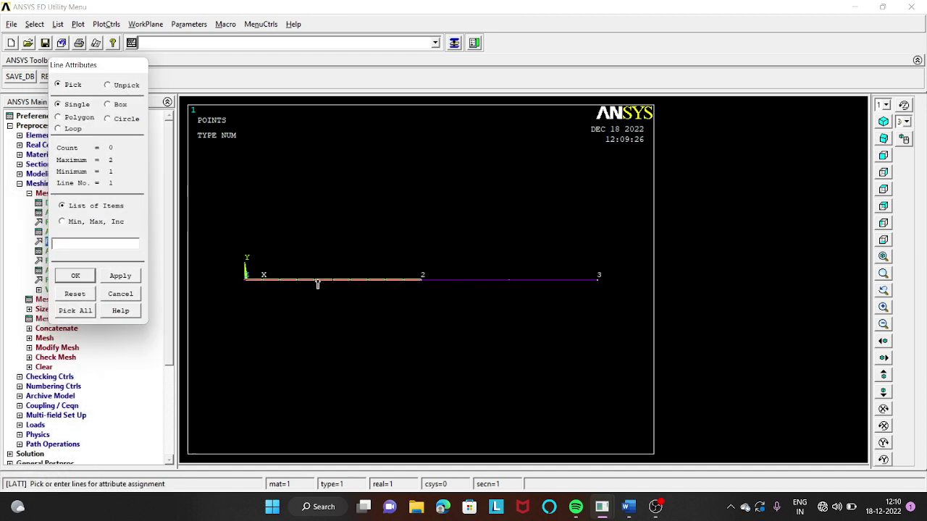
left_click(90, 279)
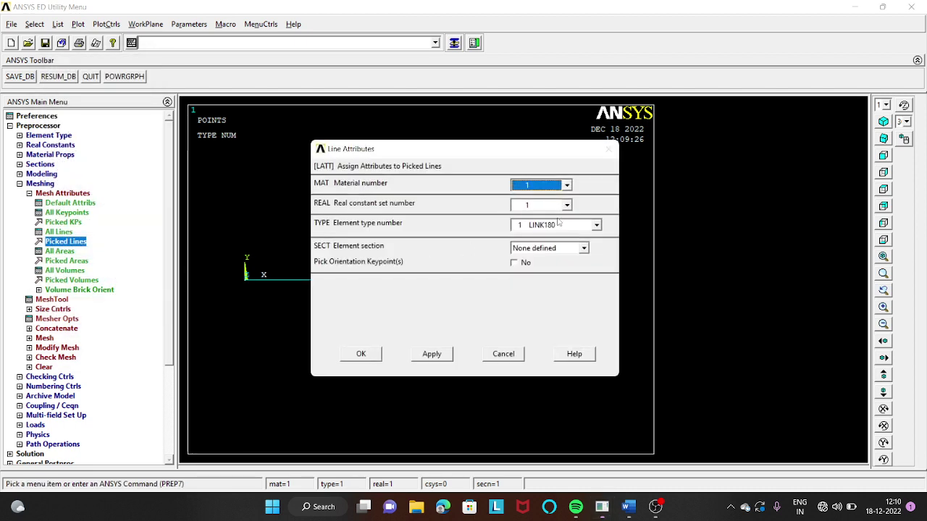
left_click(361, 355)
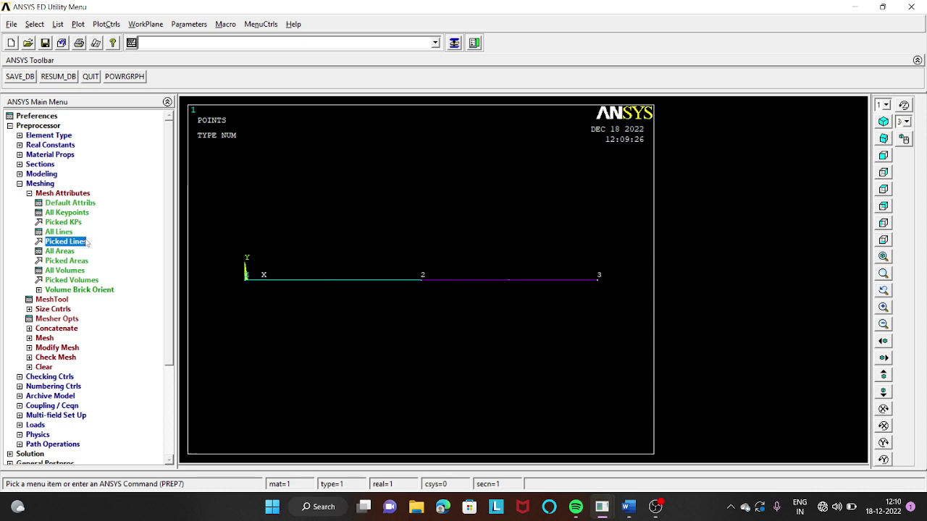
Assign material 1, real constant set 2 and element type LINK180 to the line between keypoints 2 and 3
left_click(69, 243)
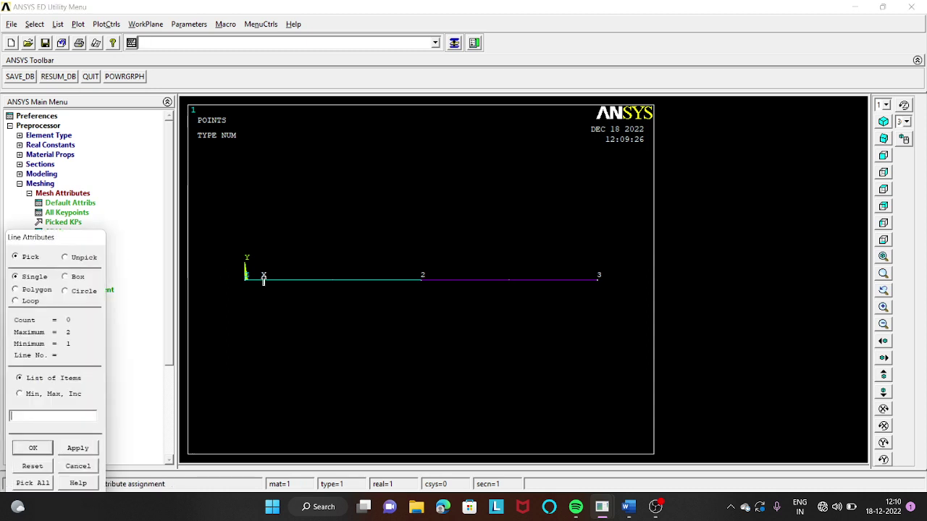
left_click(510, 285)
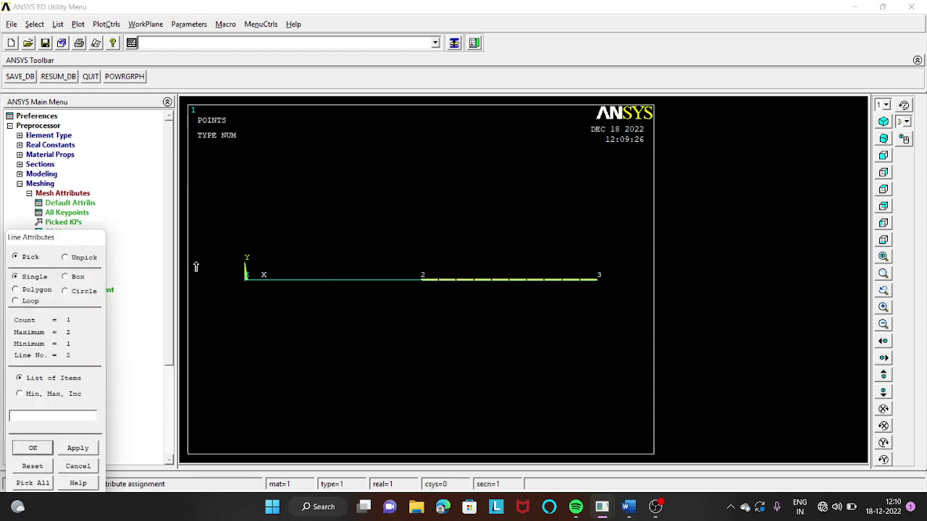
left_click_drag(78, 242, 127, 115)
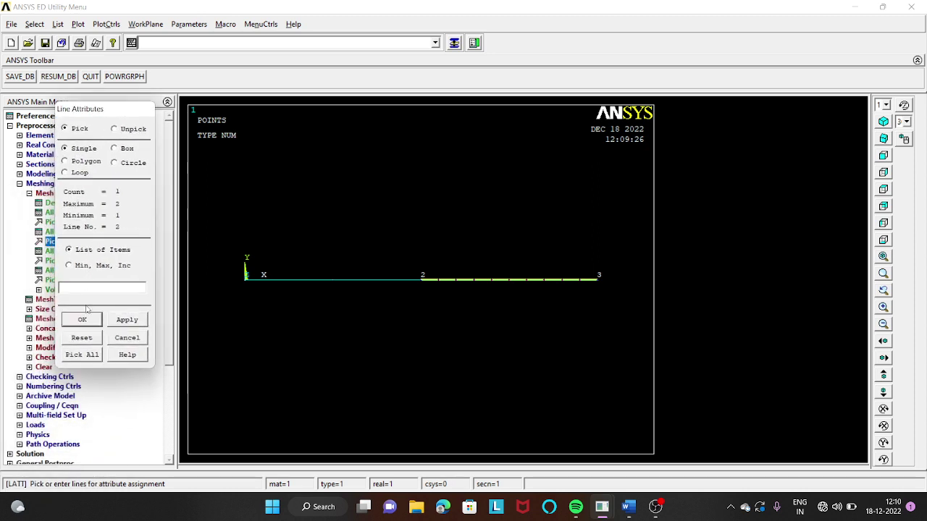
left_click(82, 320)
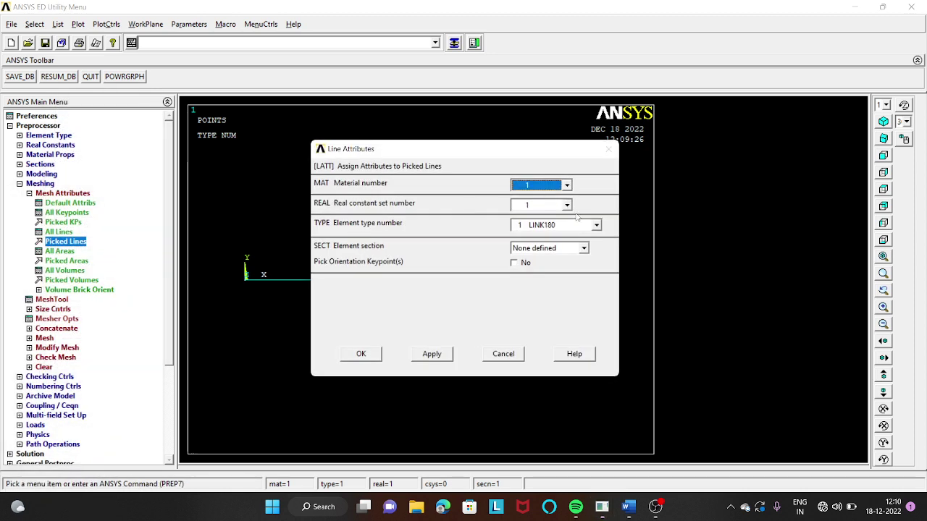
left_click(567, 205)
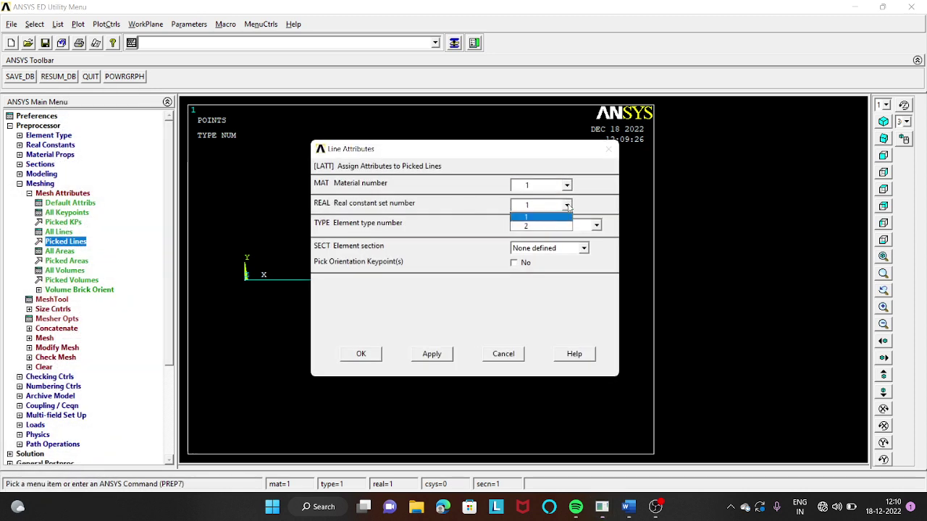
left_click(528, 226)
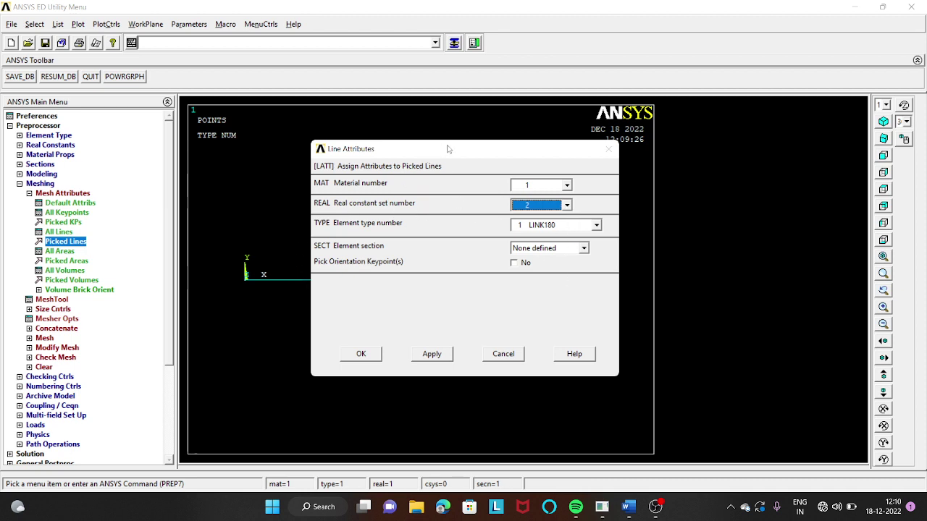
left_click_drag(457, 153, 434, 120)
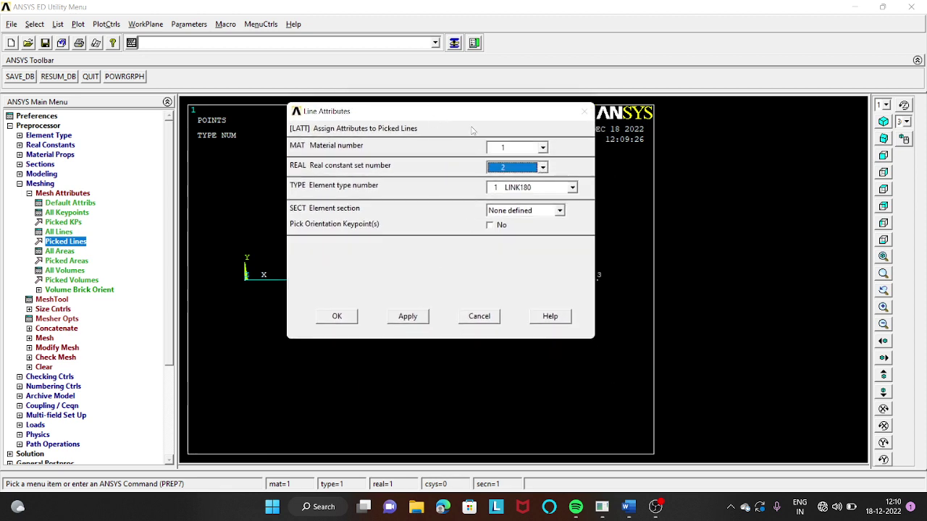
left_click_drag(477, 116, 463, 91)
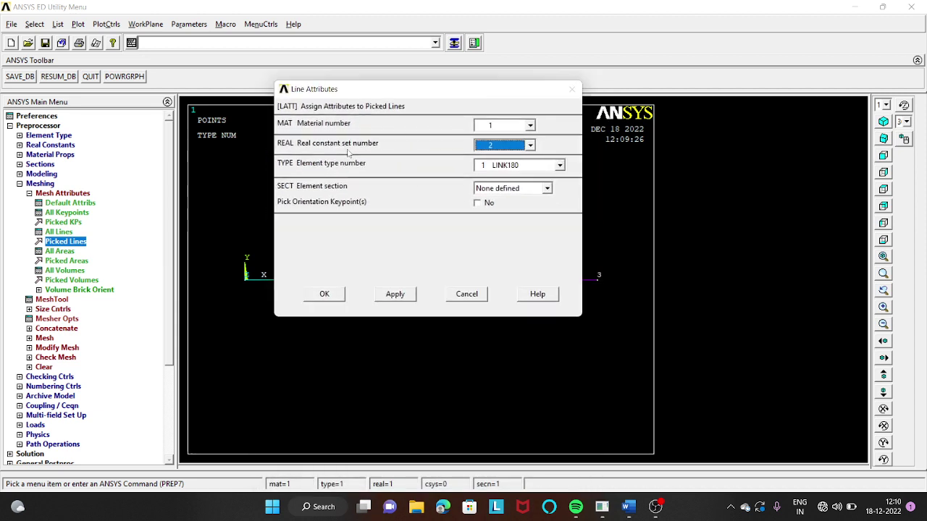
left_click(336, 297)
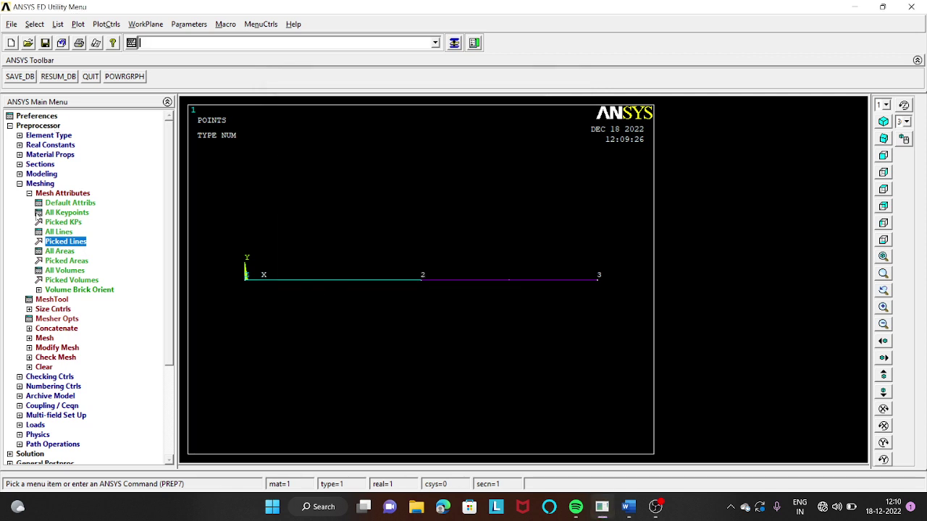
Set the global element edge length to 10 and the number of element divisions to 100
left_click(45, 310)
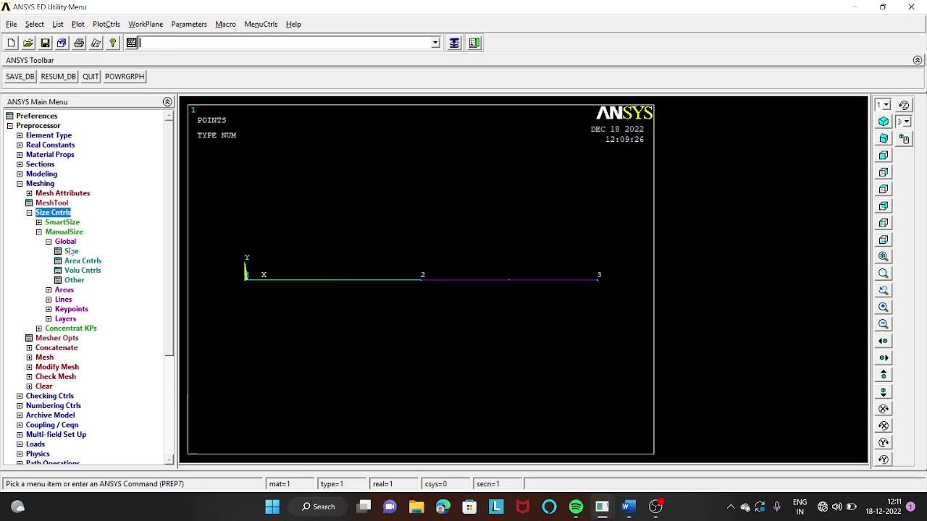
left_click(72, 252)
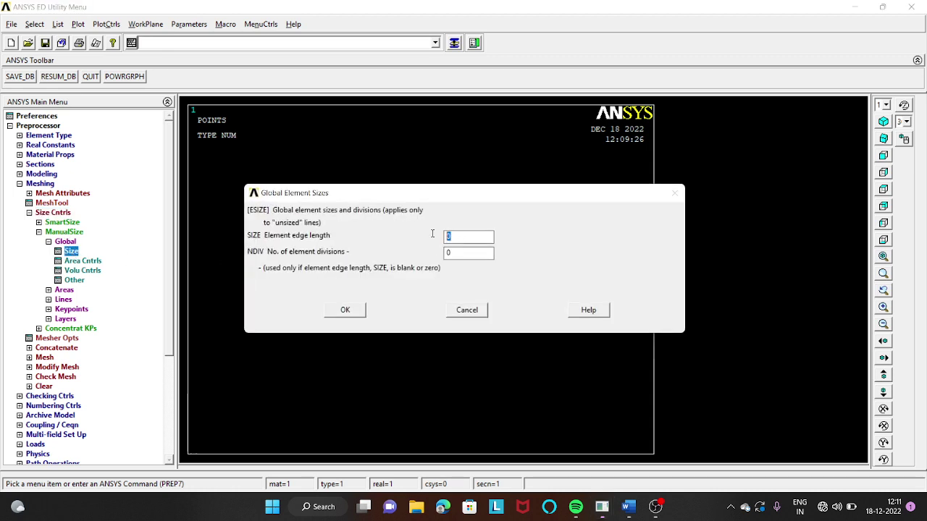
type("1")
type("100")
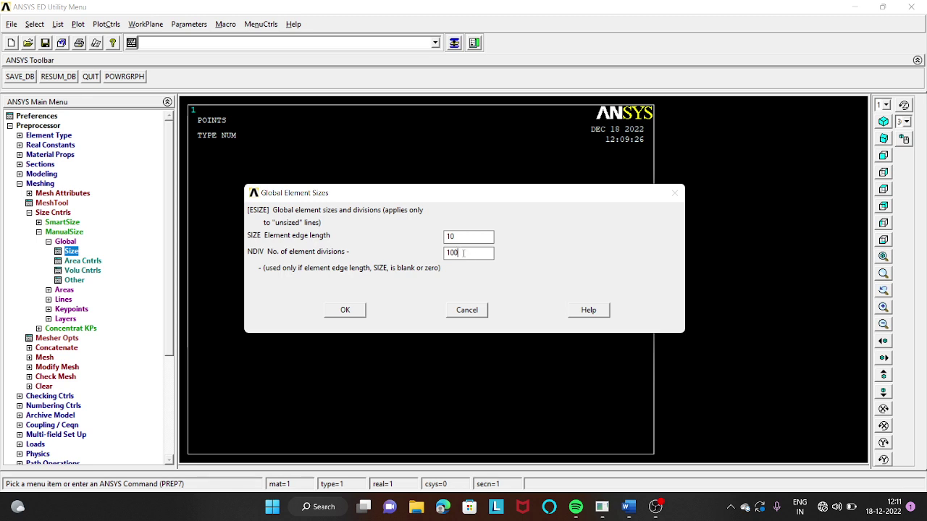
left_click(345, 310)
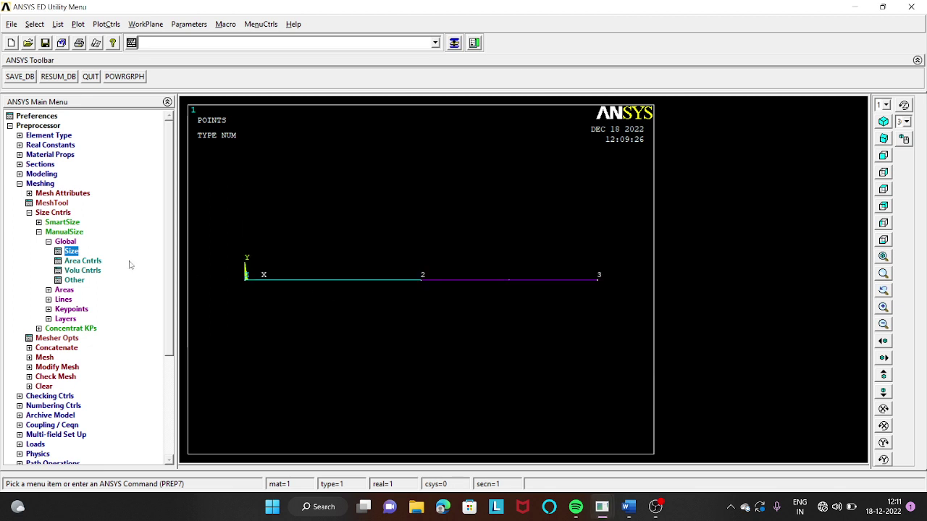
Mesh all the lines of the bar with the MeshTool
left_click(53, 204)
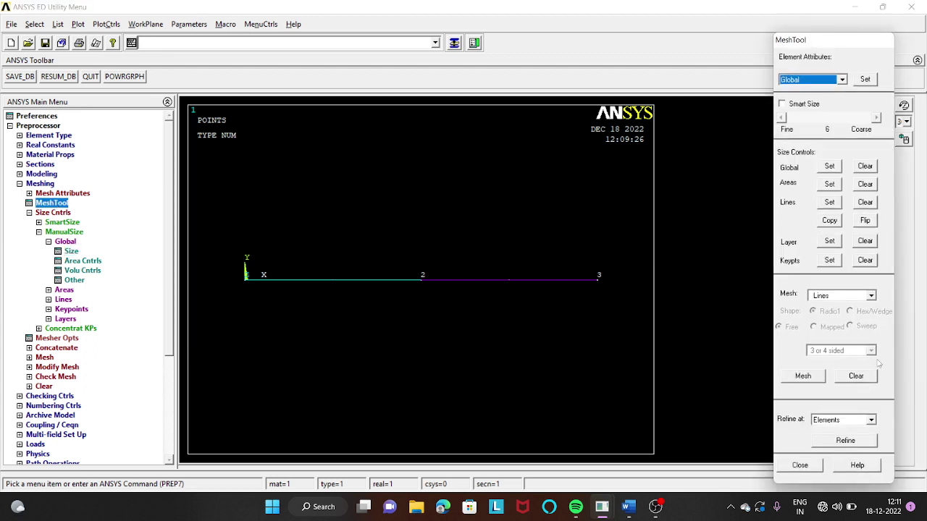
left_click(802, 377)
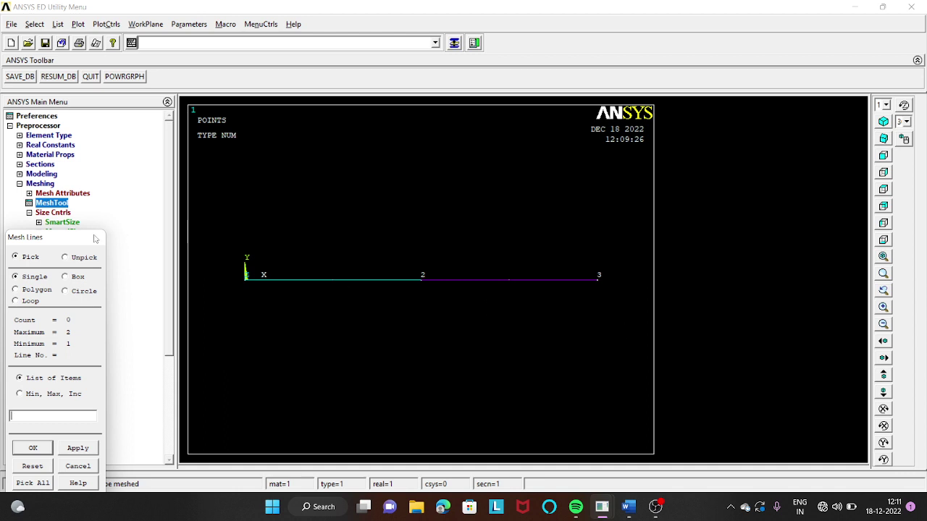
left_click_drag(74, 227, 117, 93)
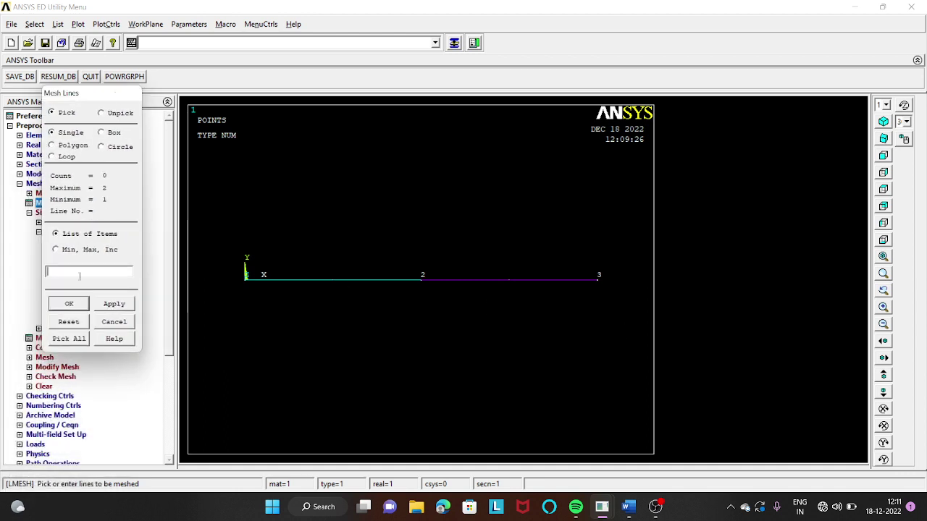
left_click(73, 344)
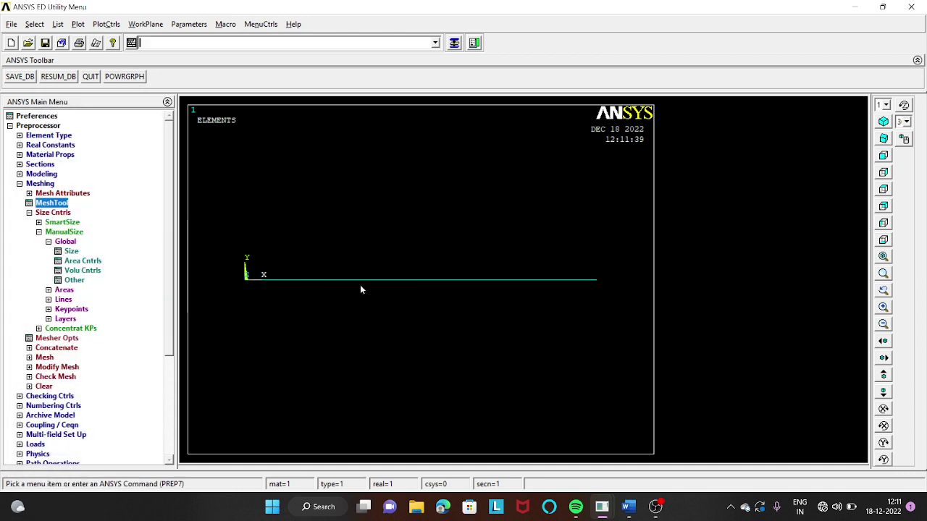
Constrain all degrees of freedom at keypoint 1 with a structural displacement load
left_click(19, 184)
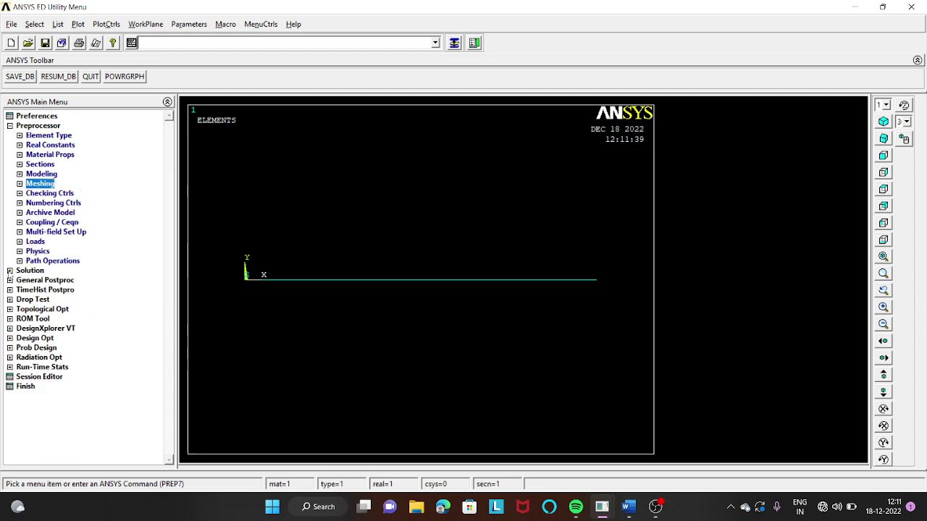
left_click(29, 270)
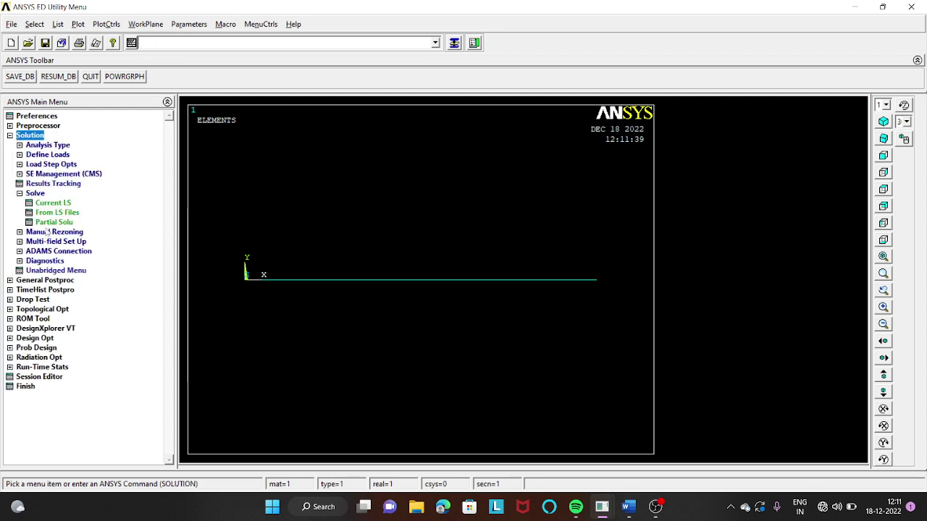
left_click(21, 156)
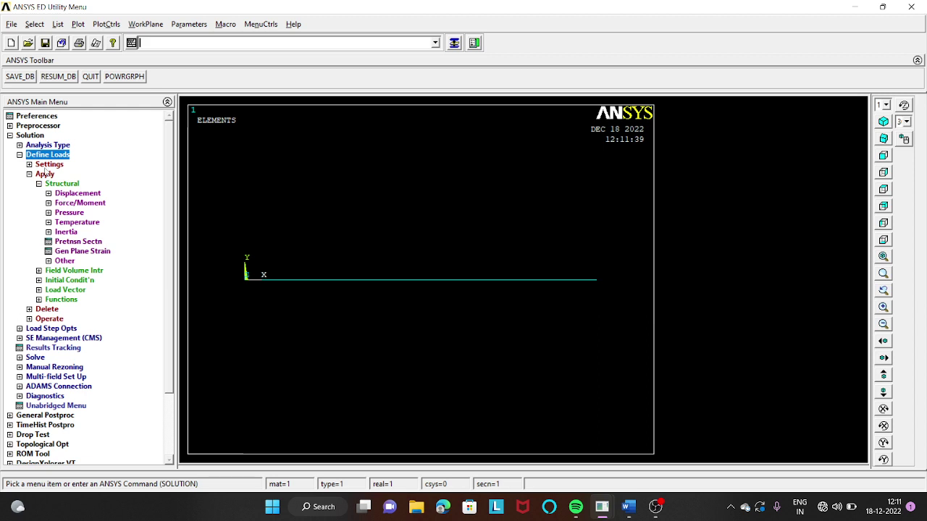
left_click(77, 194)
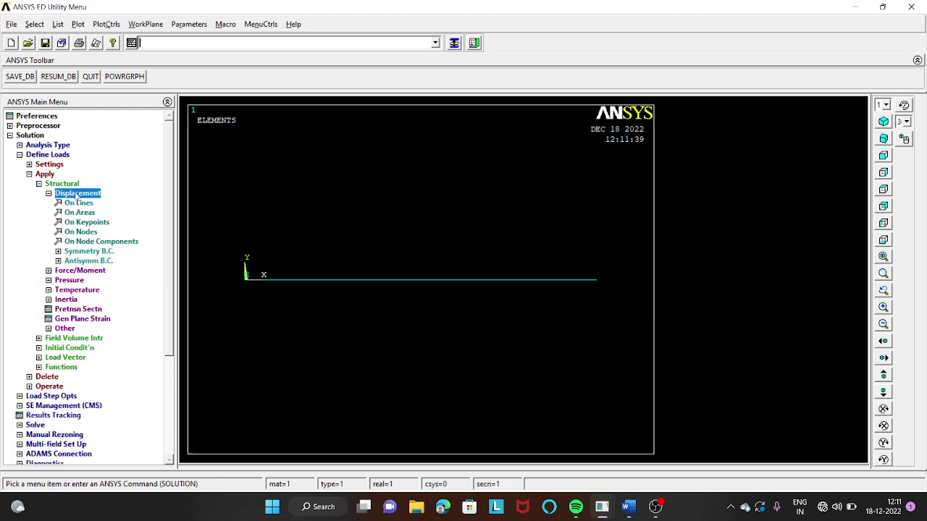
left_click(87, 222)
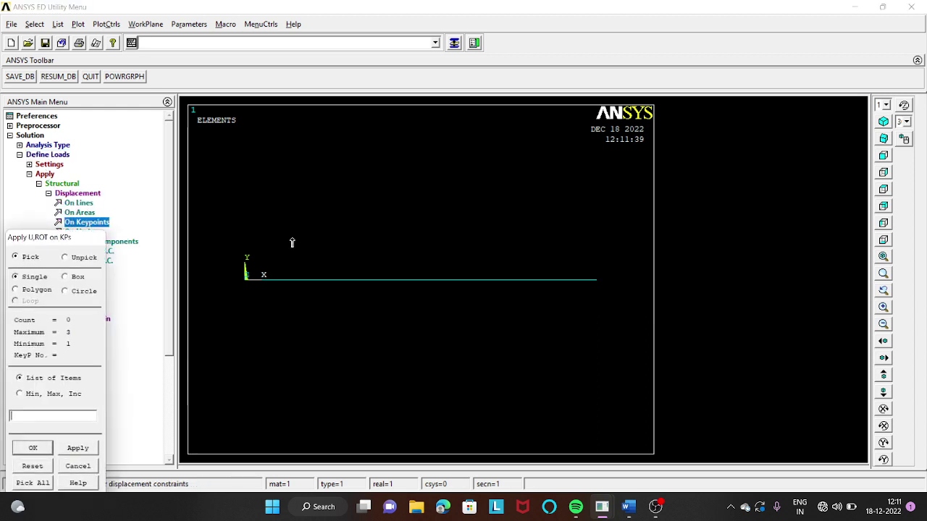
left_click(244, 280)
left_click_drag(89, 243, 148, 132)
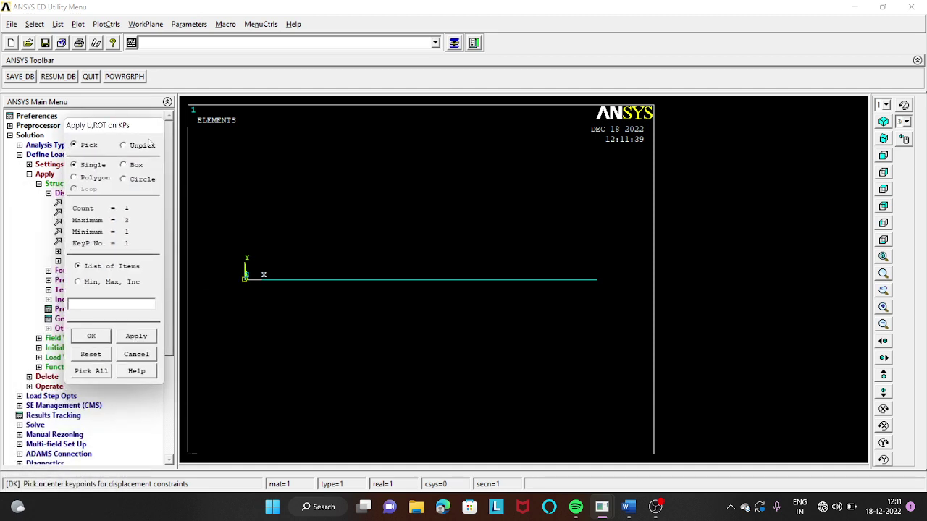
left_click(137, 336)
left_click(526, 200)
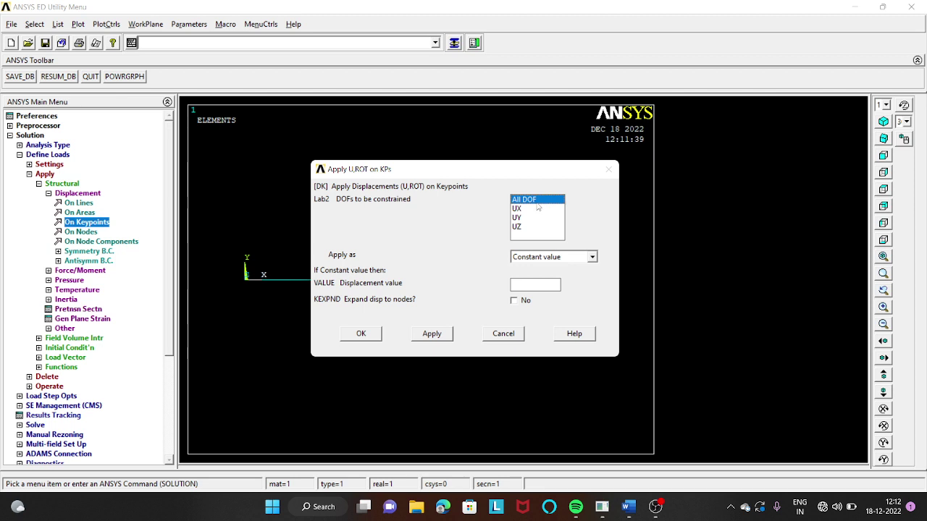
left_click(359, 335)
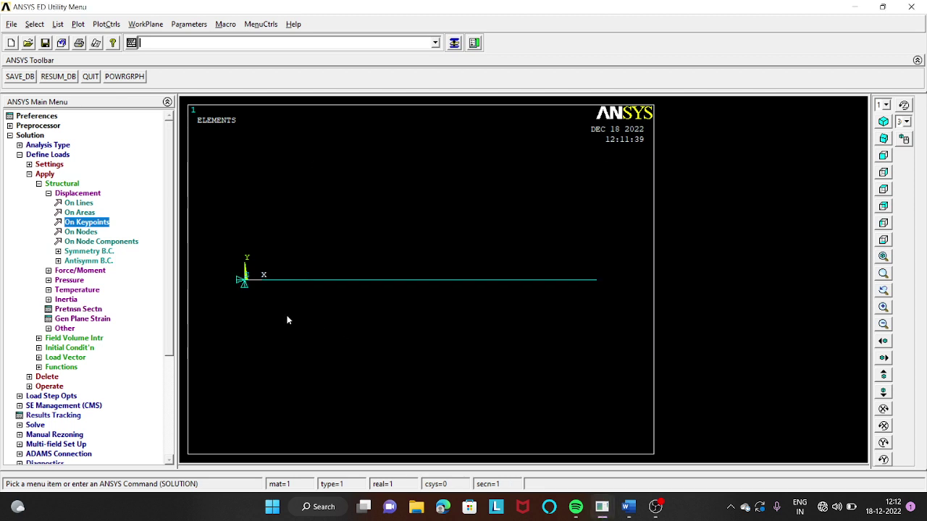
Apply a constant structural force of 1000 in the FX direction at keypoint 3, the bar's free end
left_click(49, 272)
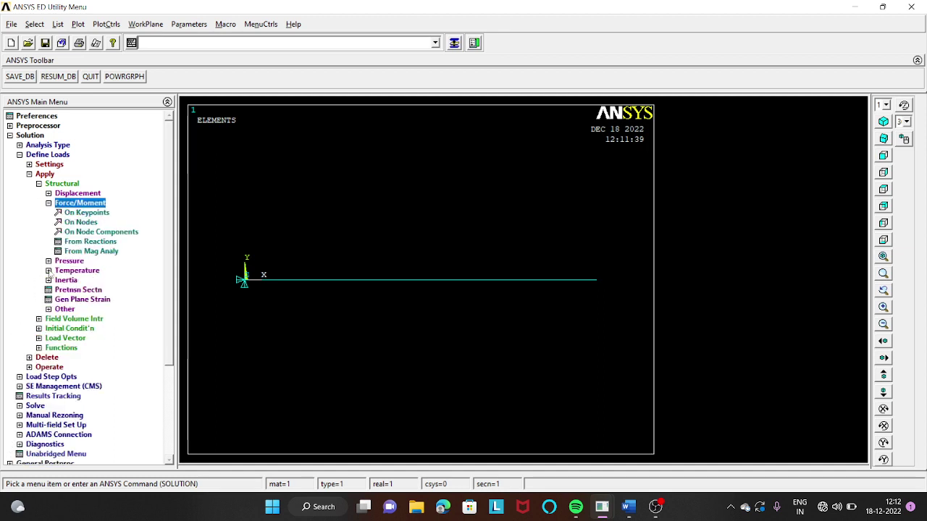
left_click(82, 213)
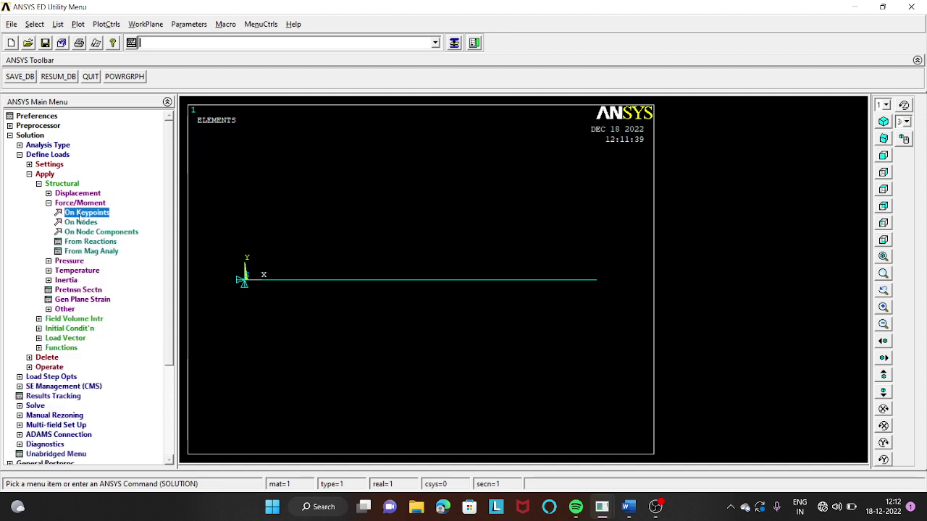
left_click(600, 283)
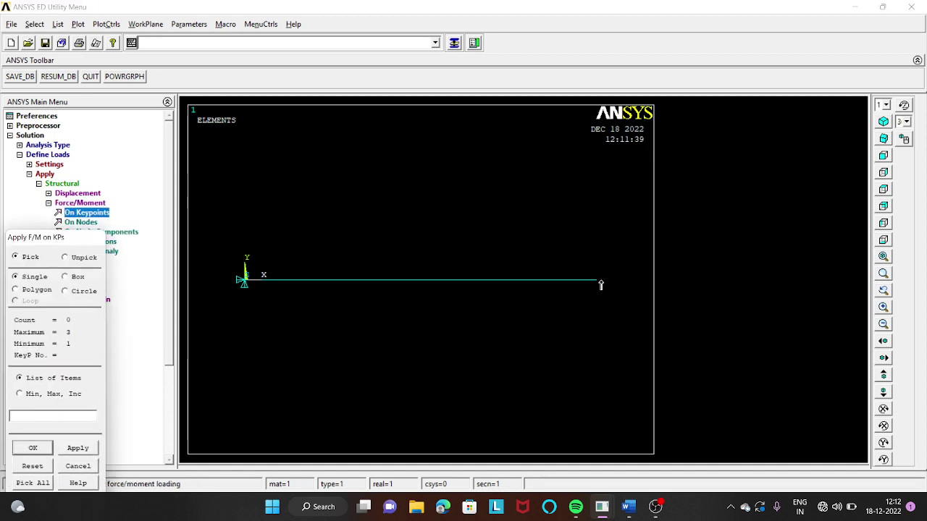
left_click_drag(82, 242, 115, 126)
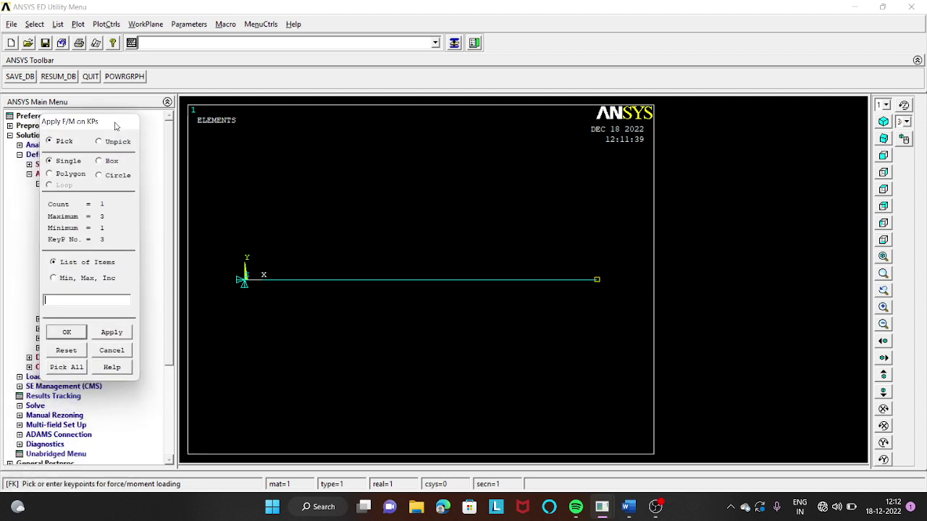
left_click(66, 332)
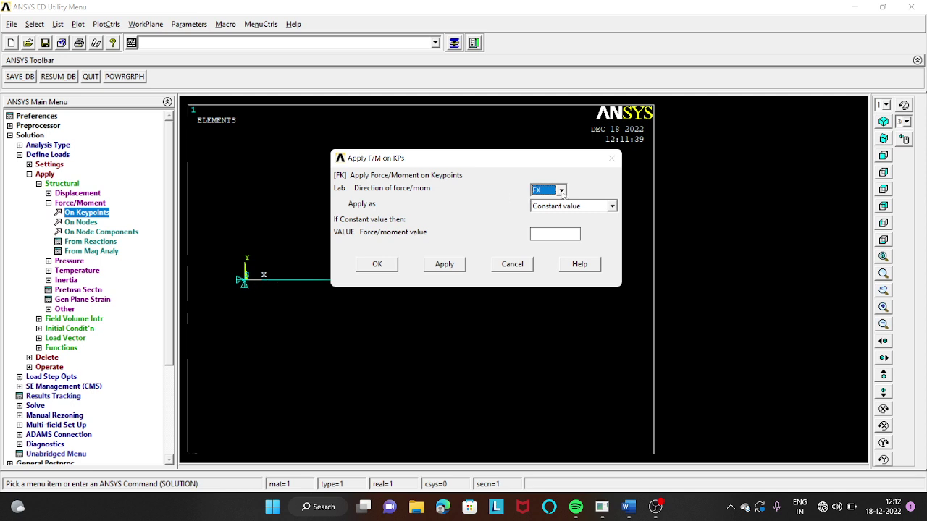
left_click(561, 190)
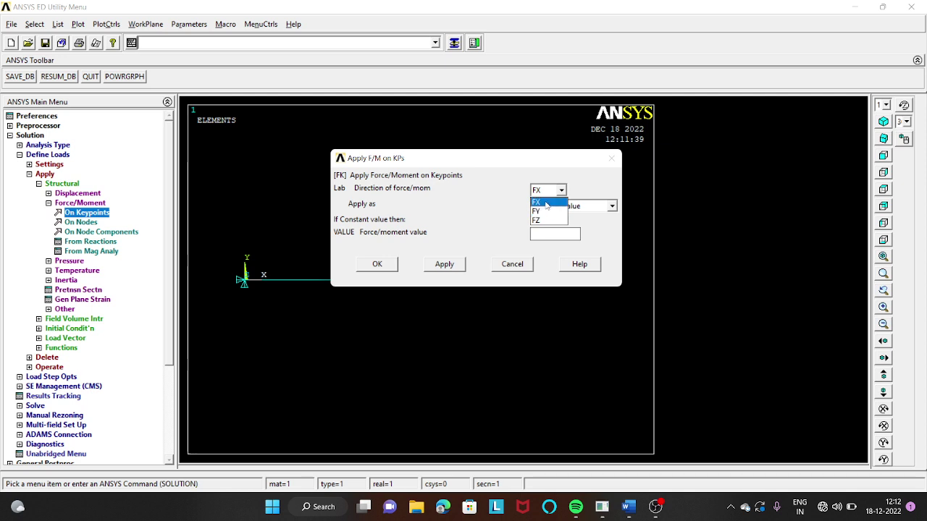
left_click(546, 203)
left_click(536, 234)
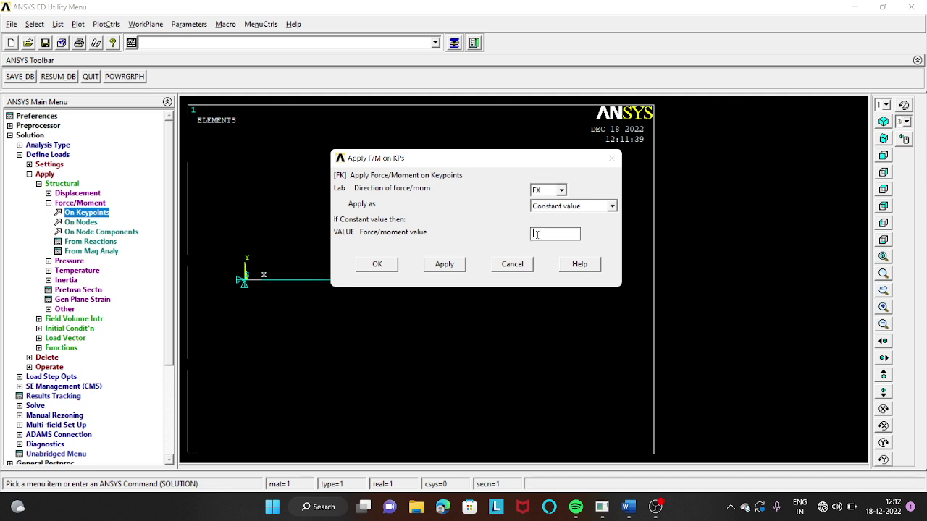
type("1000")
left_click(385, 267)
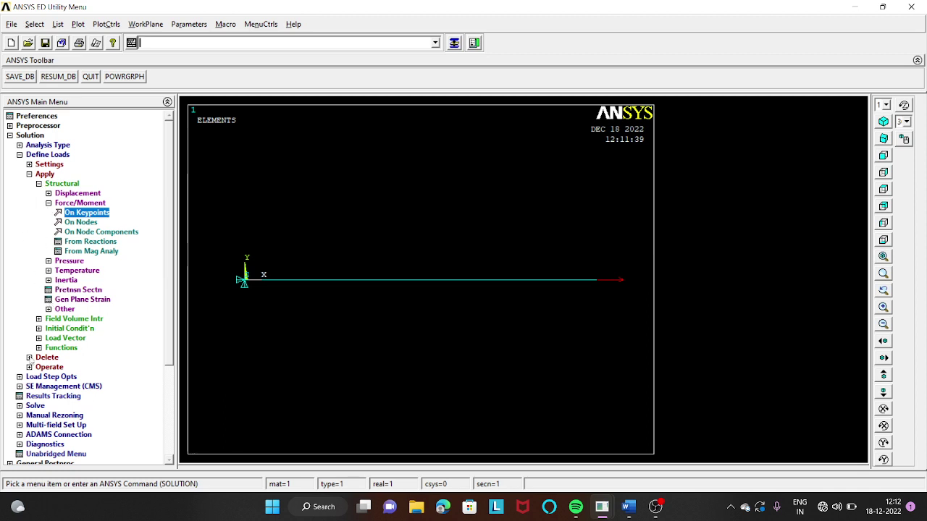
Solve the current load step and dismiss the solution note and status listing
left_click(35, 406)
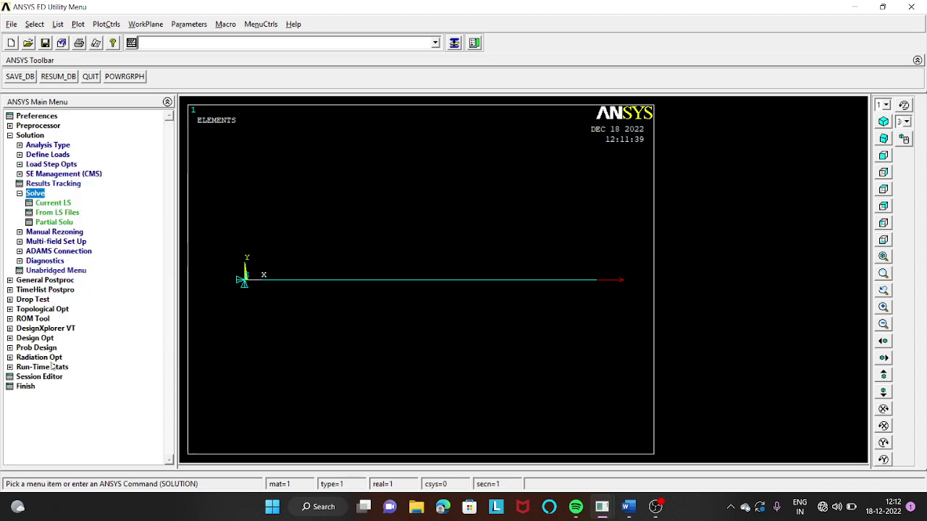
left_click(58, 204)
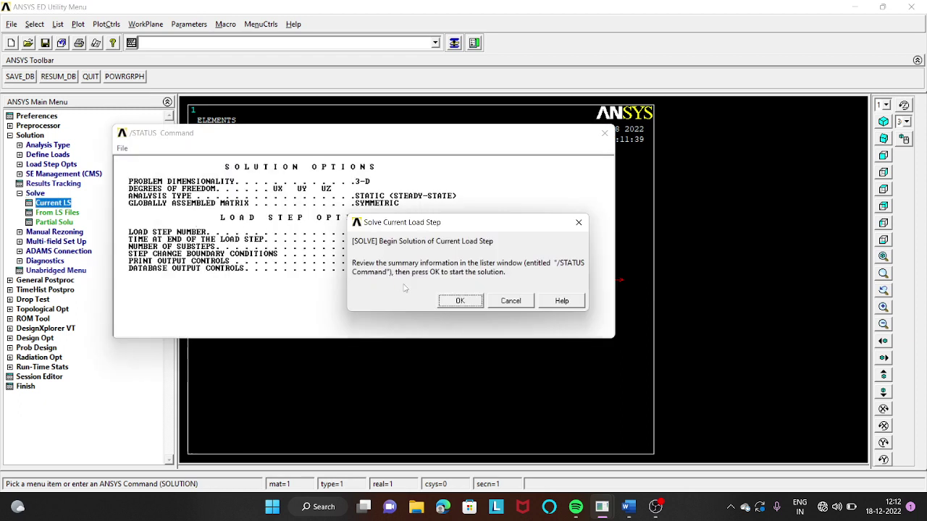
left_click(453, 303)
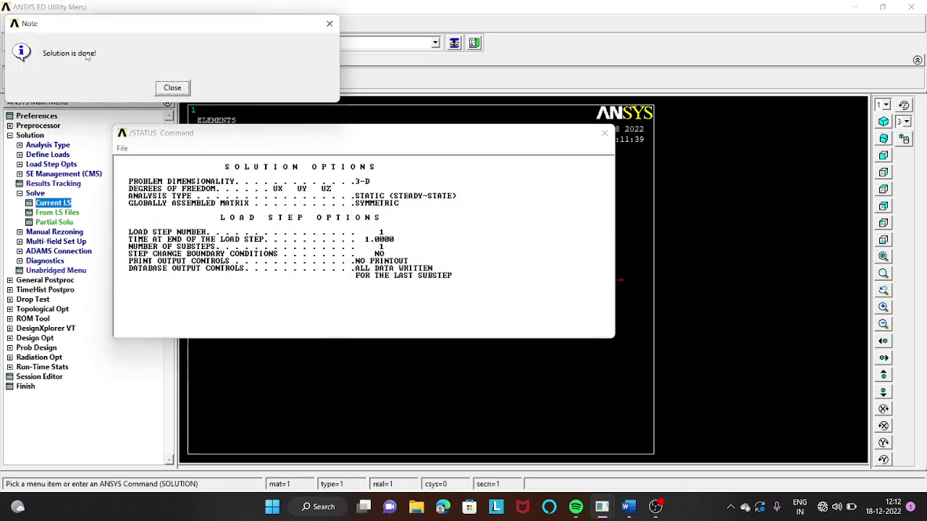
left_click(173, 88)
left_click(604, 134)
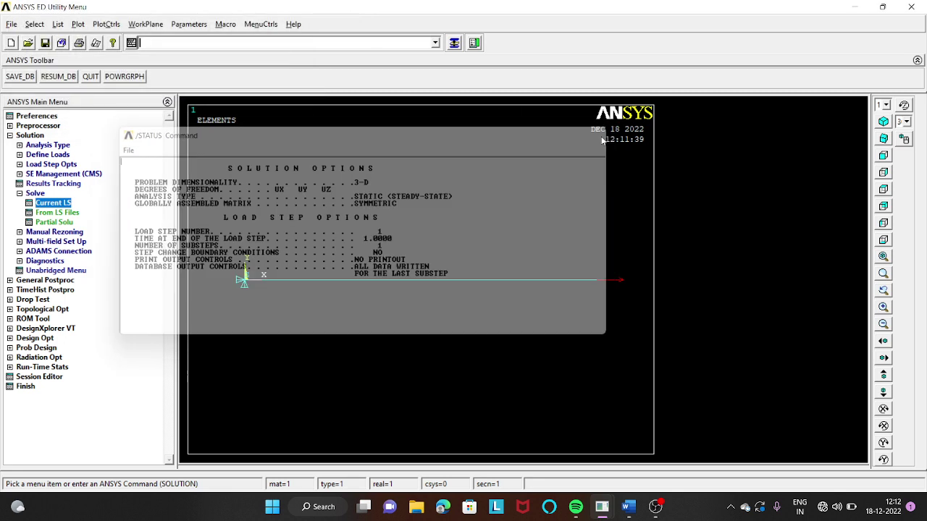
left_click(19, 194)
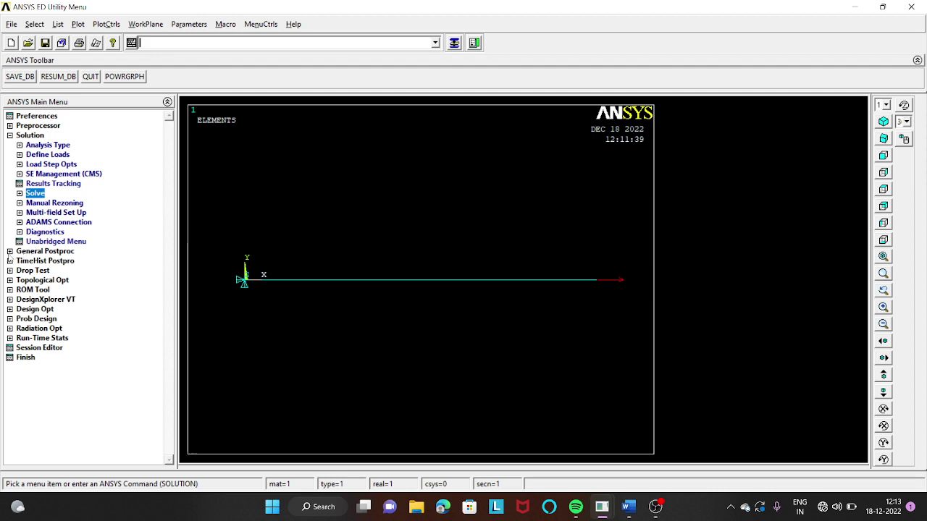
Define an element table item by sequence number using LS,1 in the general postprocessor
left_click(10, 251)
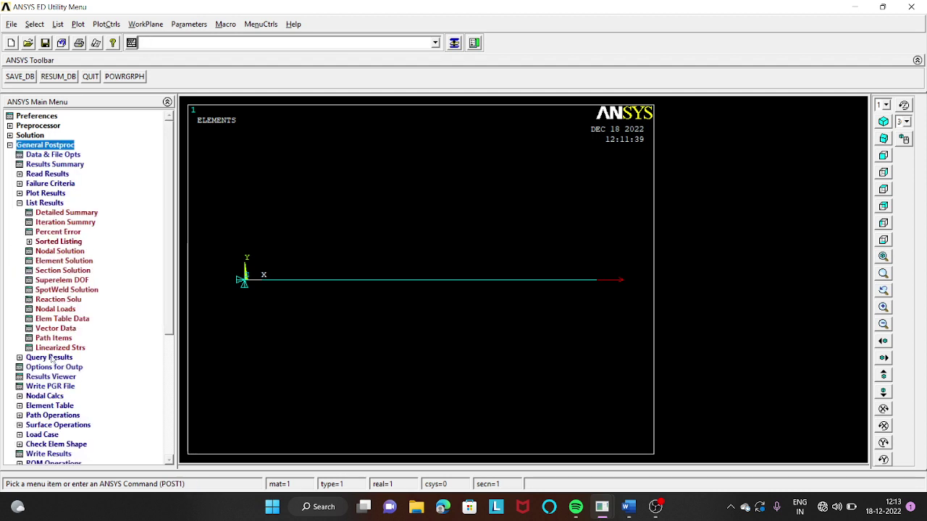
left_click(60, 406)
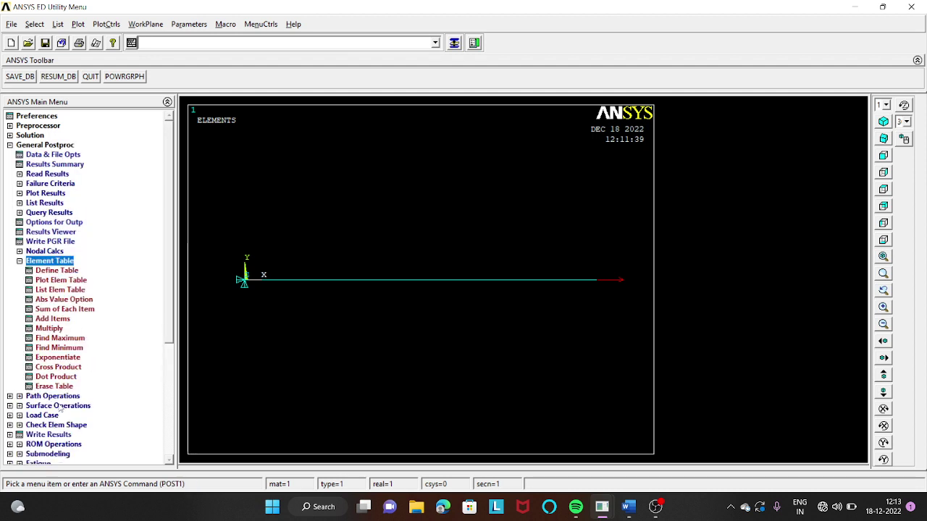
left_click(64, 271)
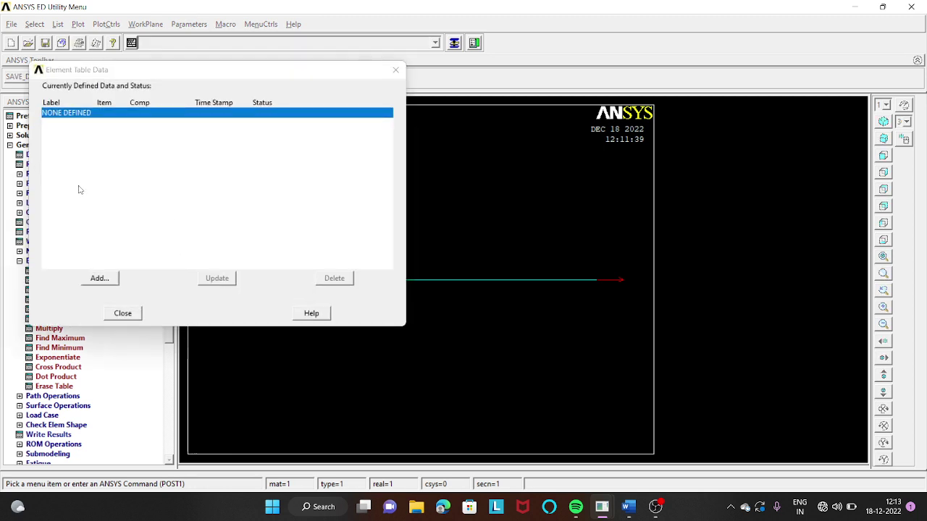
left_click(99, 278)
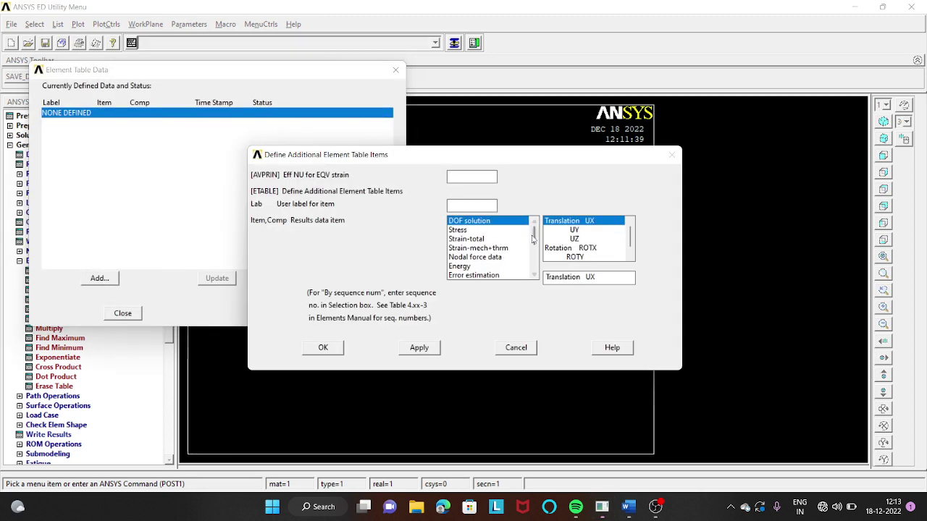
left_click_drag(533, 239, 534, 266)
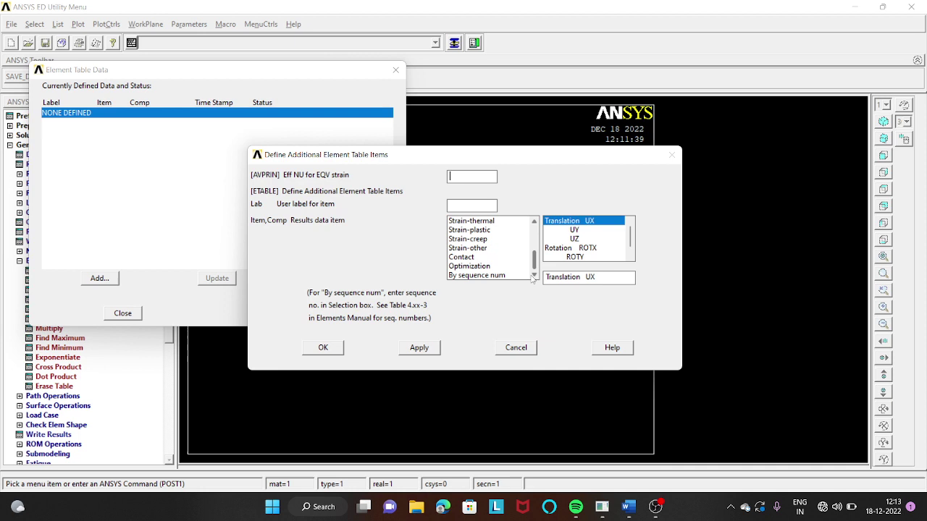
left_click(484, 276)
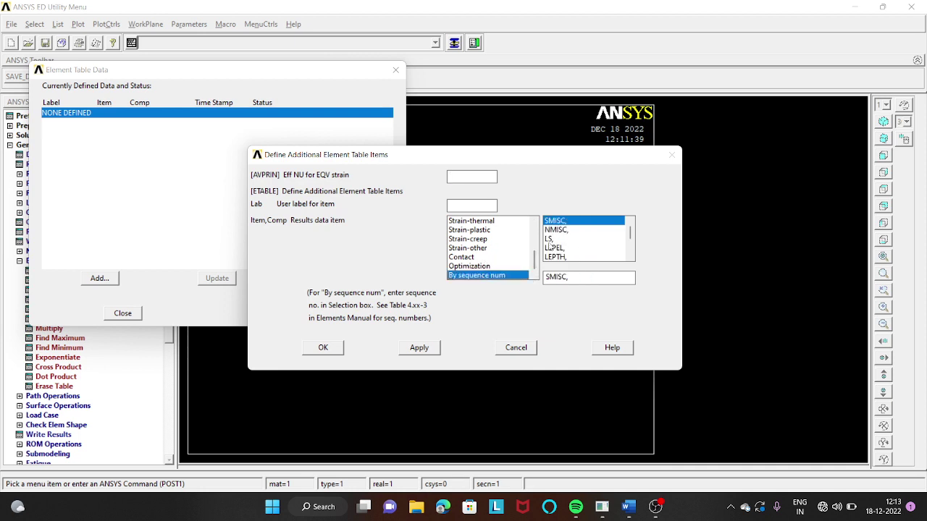
left_click(548, 239)
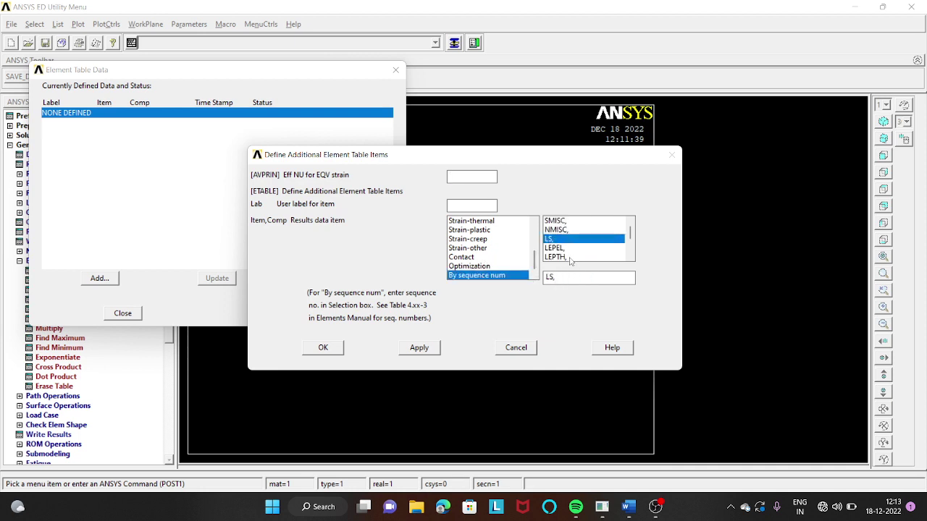
key("BackSpace")
type(",1")
left_click(323, 347)
left_click(122, 313)
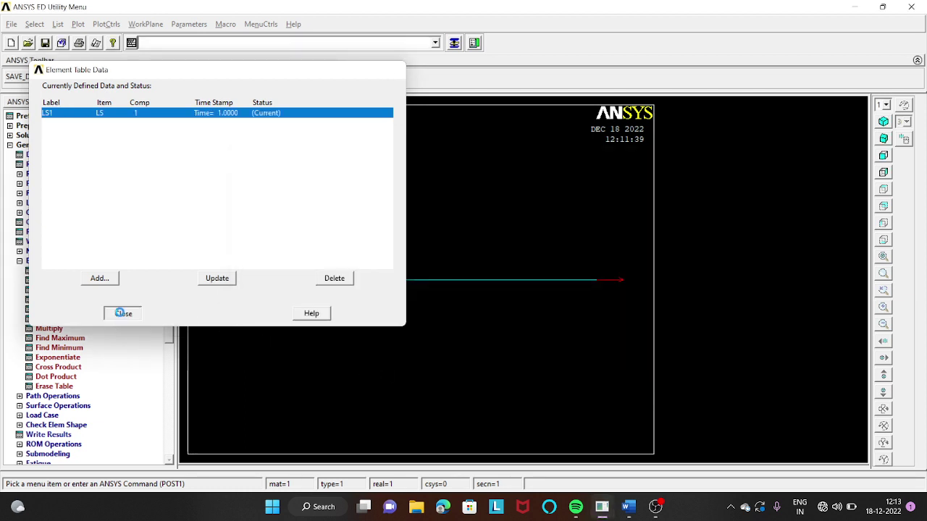
left_click(19, 262)
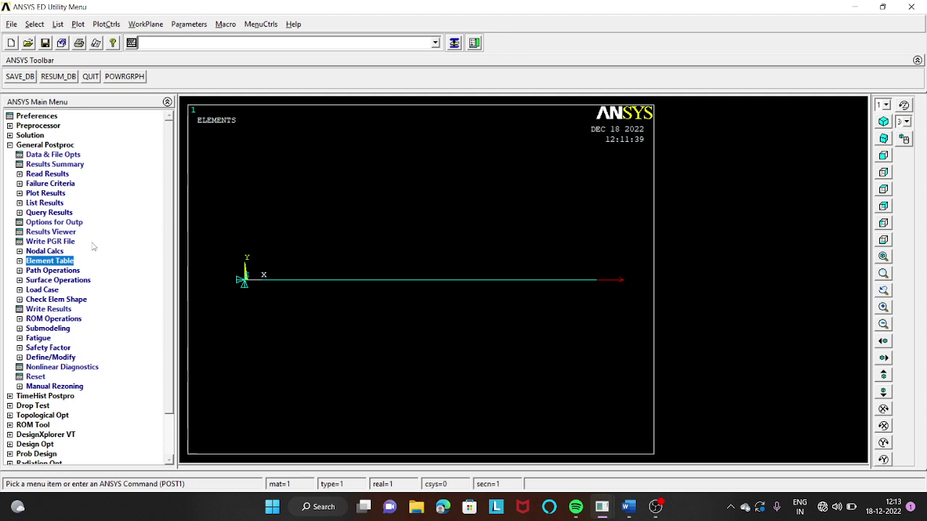
Plot the bar's deformed shape together with its undeformed shape
left_click(19, 194)
left_click(19, 194)
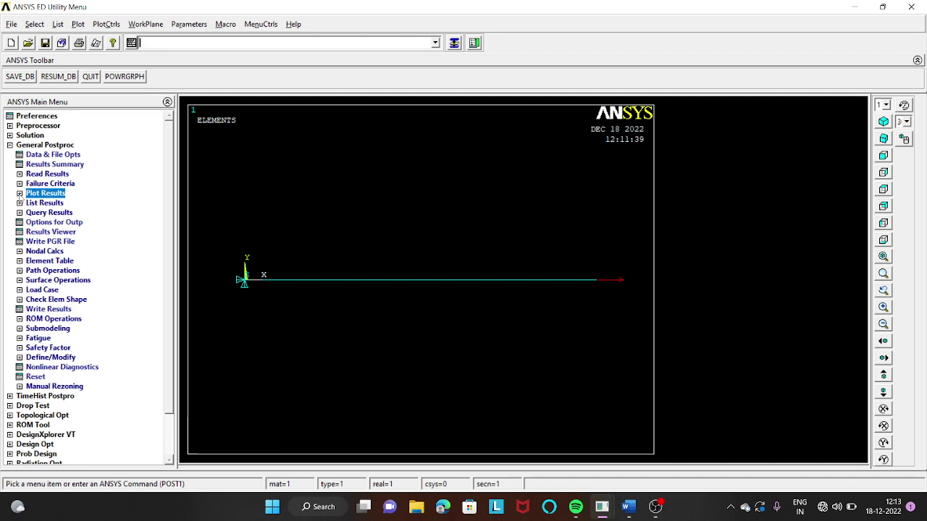
left_click(19, 193)
left_click(66, 204)
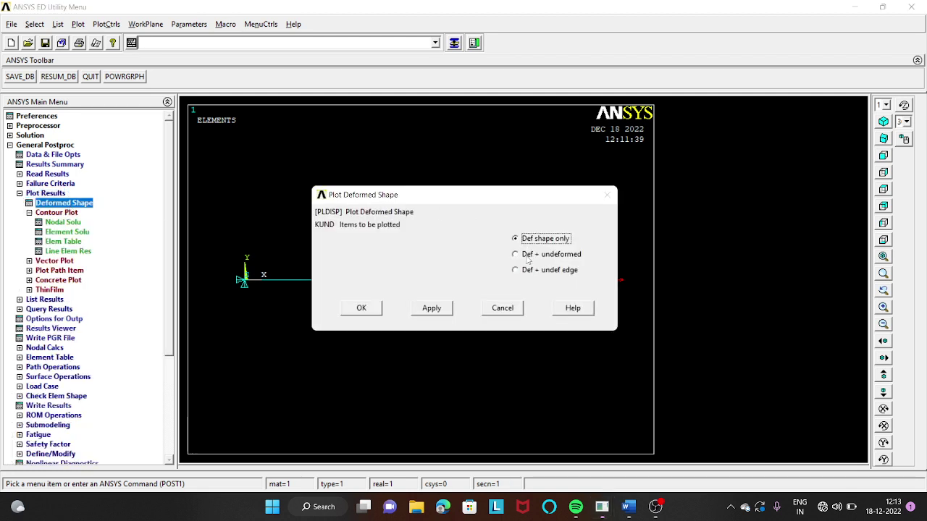
left_click(526, 254)
left_click(375, 307)
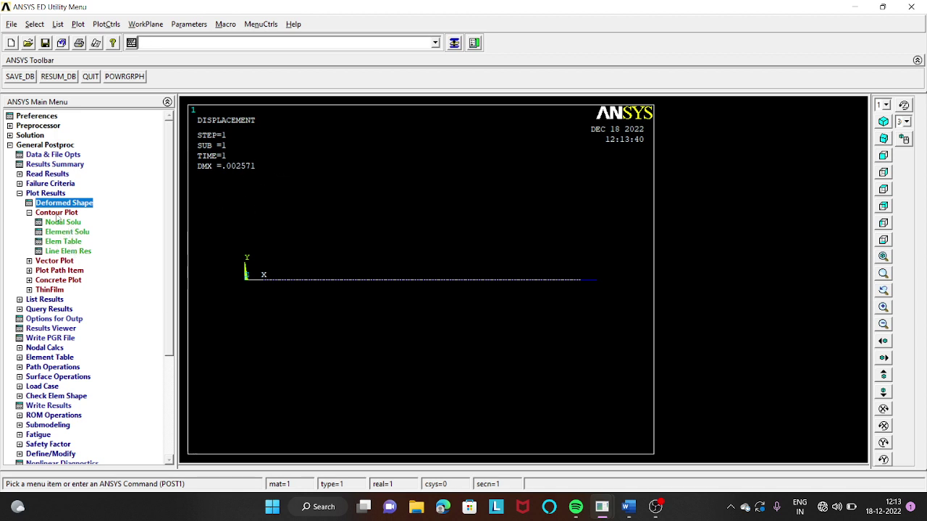
Contour the nodal displacement vector sum and the element solution's X-component of stress, showing the deformed shape only
left_click(70, 223)
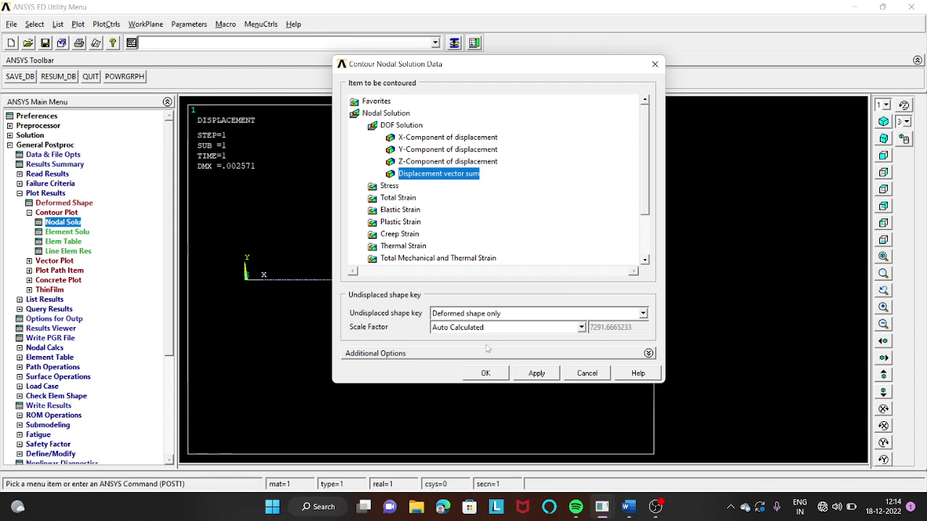
left_click(485, 373)
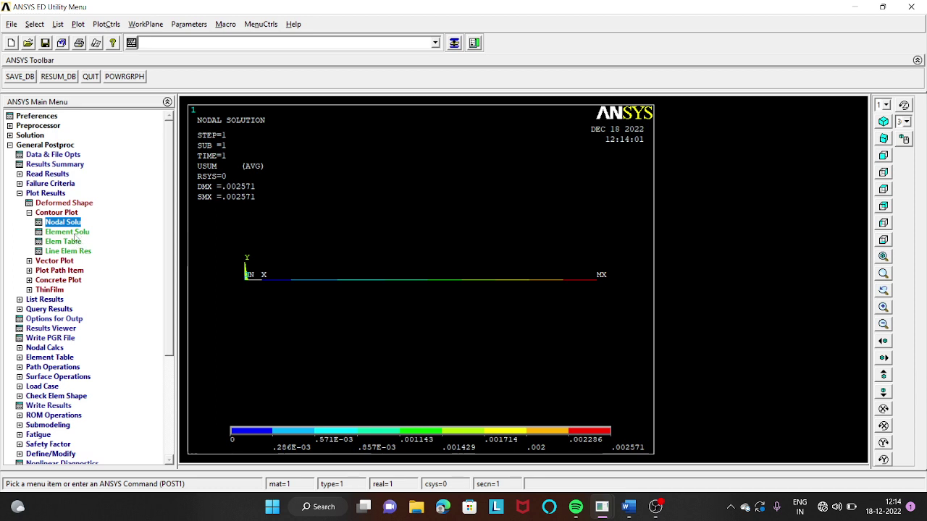
left_click(75, 233)
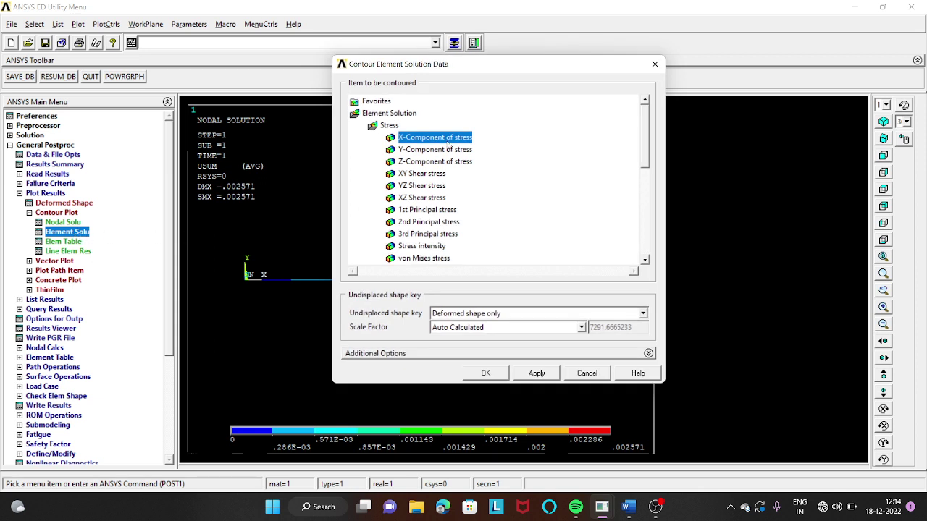
left_click(487, 373)
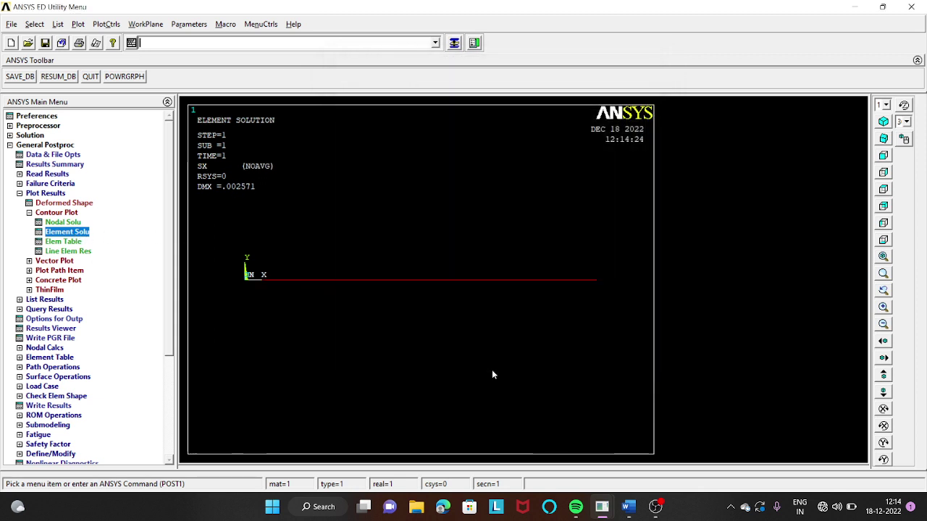
Plot element table item LS1 as a contour without averaging and as line-element results on the undeformed shape with scale factor 1
left_click(68, 243)
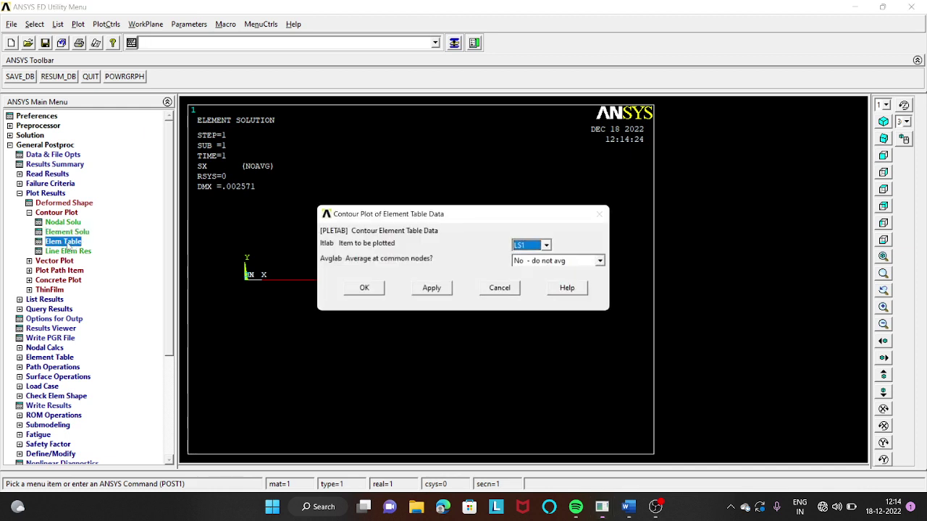
left_click(374, 289)
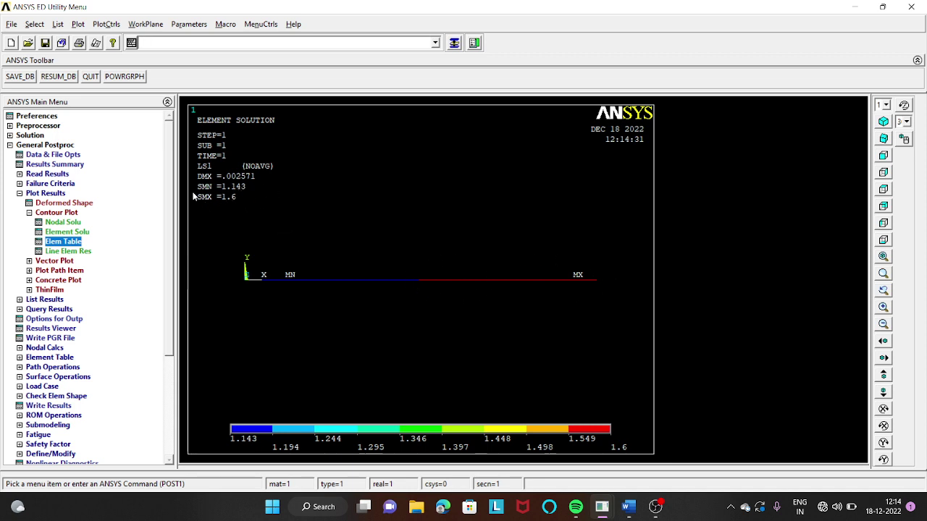
left_click(80, 252)
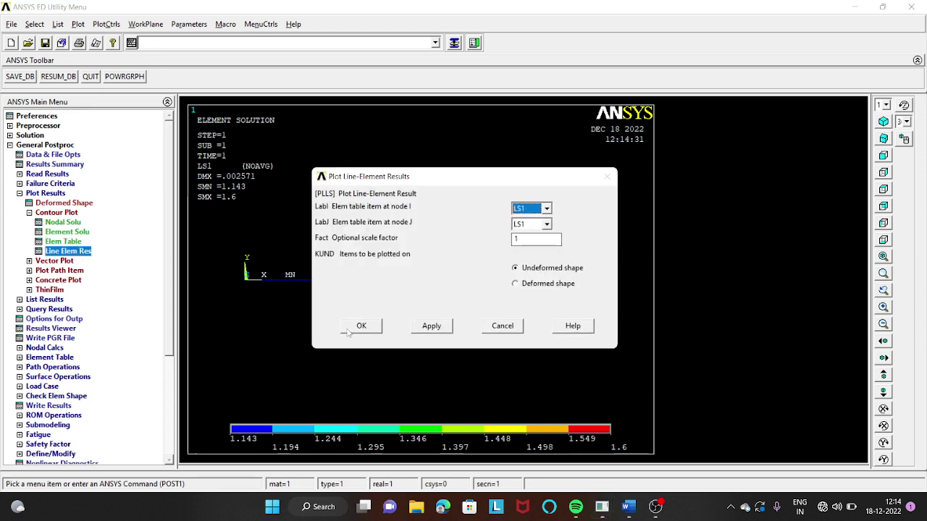
left_click(361, 326)
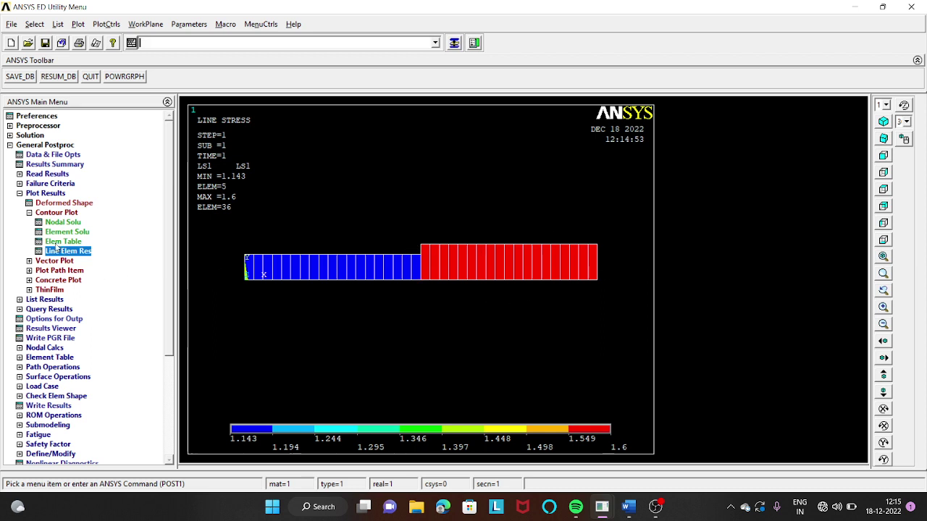
List the reaction solution and the summed nodal loads, each for all items, keeping the reaction listing clear of the model plot
left_click(21, 299)
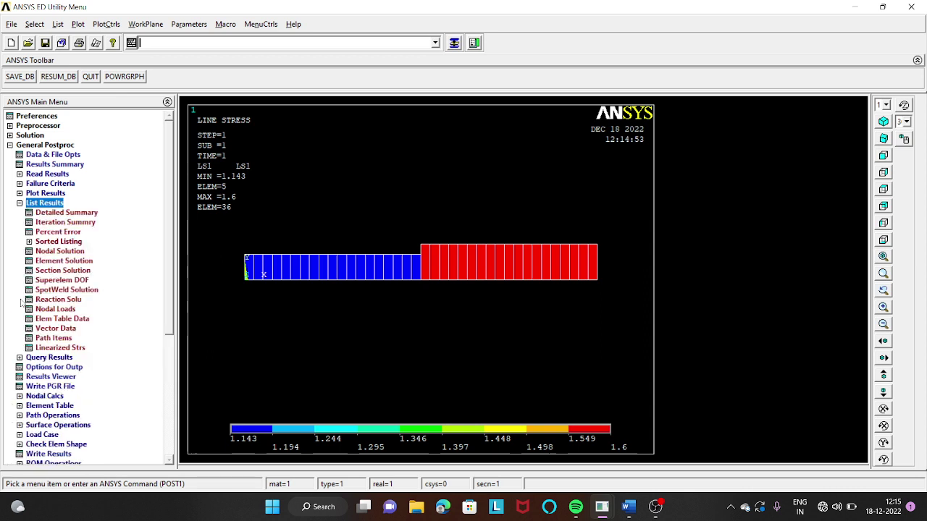
left_click(72, 299)
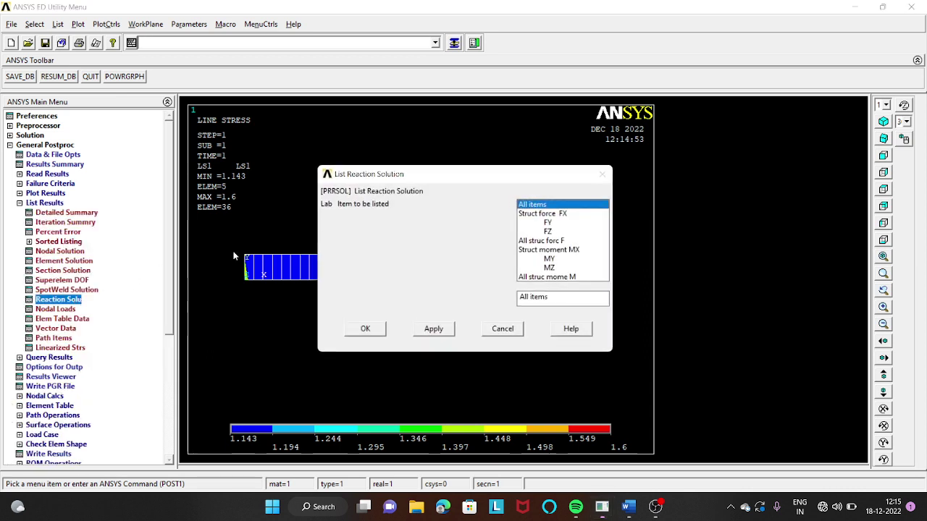
left_click(365, 330)
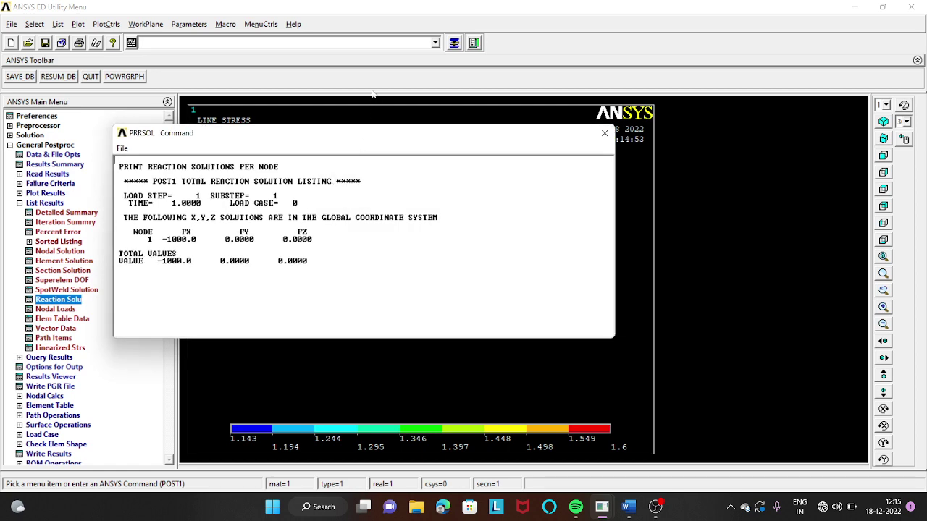
left_click_drag(375, 142, 398, 48)
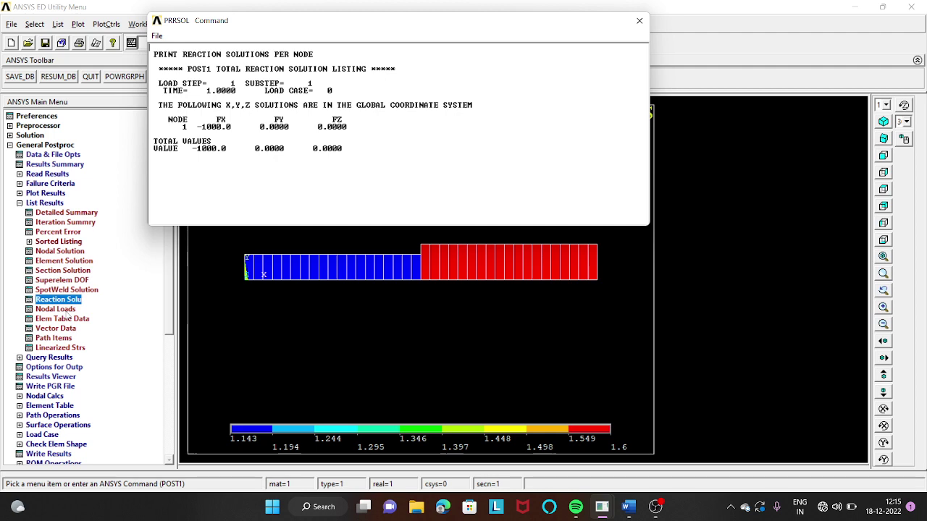
left_click(56, 310)
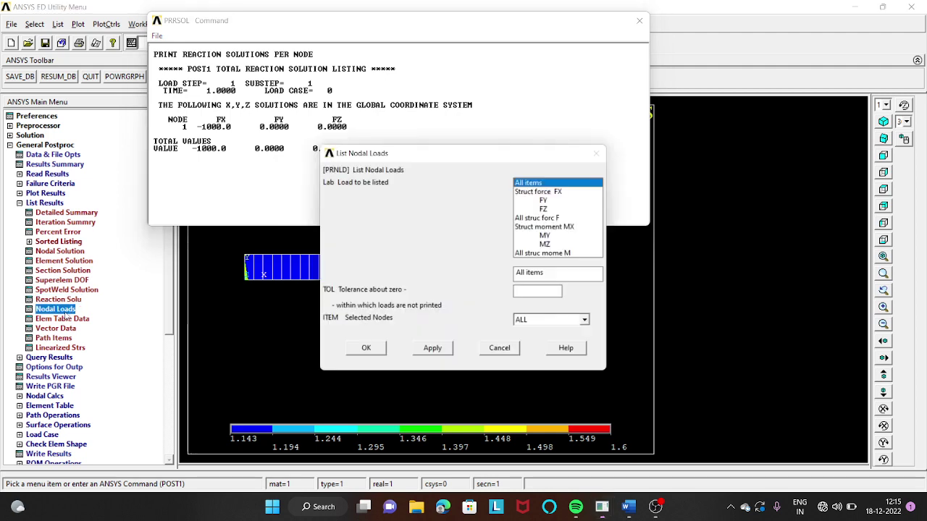
left_click(367, 352)
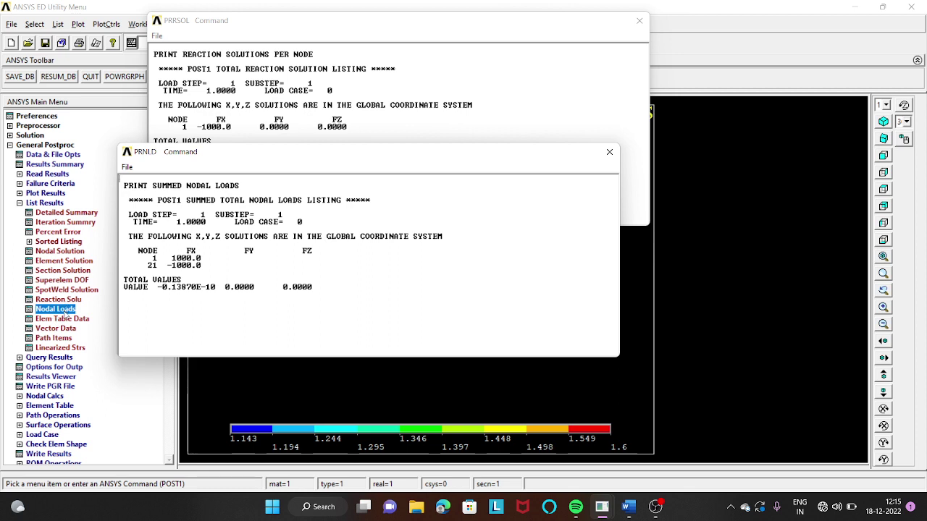
List the element table data for LS1 and examine the stress of each element down to the minimum and maximum values
left_click(68, 319)
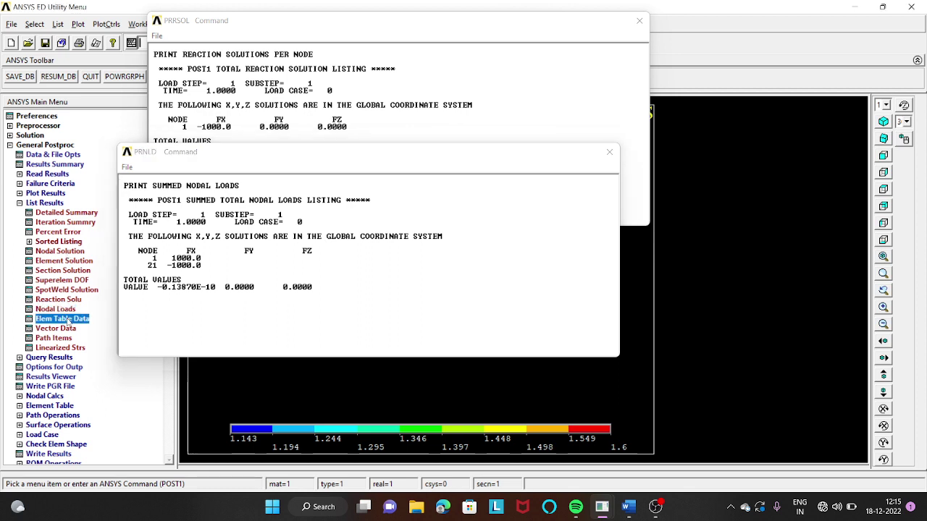
left_click(527, 230)
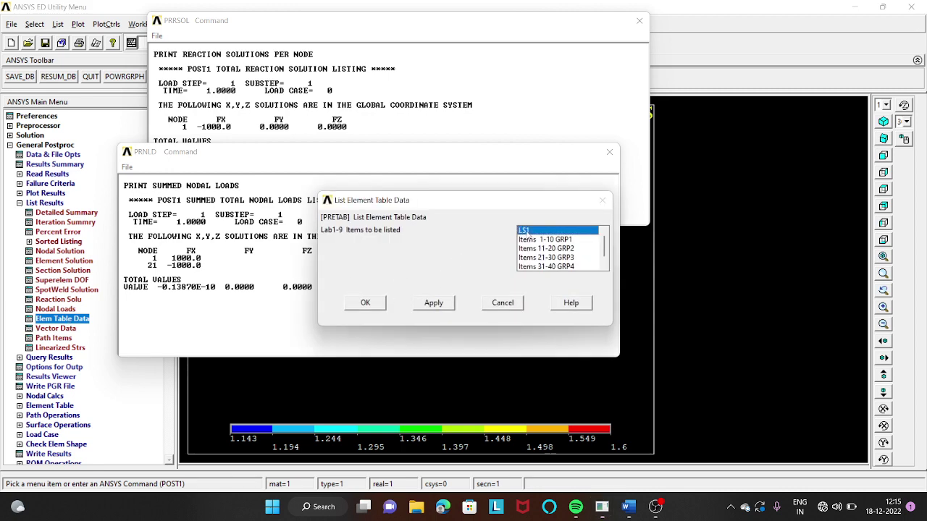
left_click(378, 302)
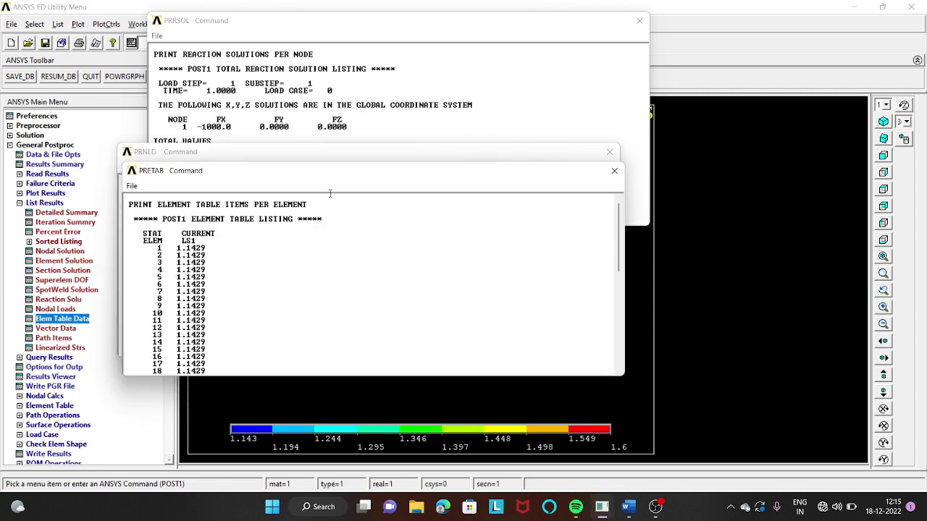
left_click_drag(354, 159, 624, 29)
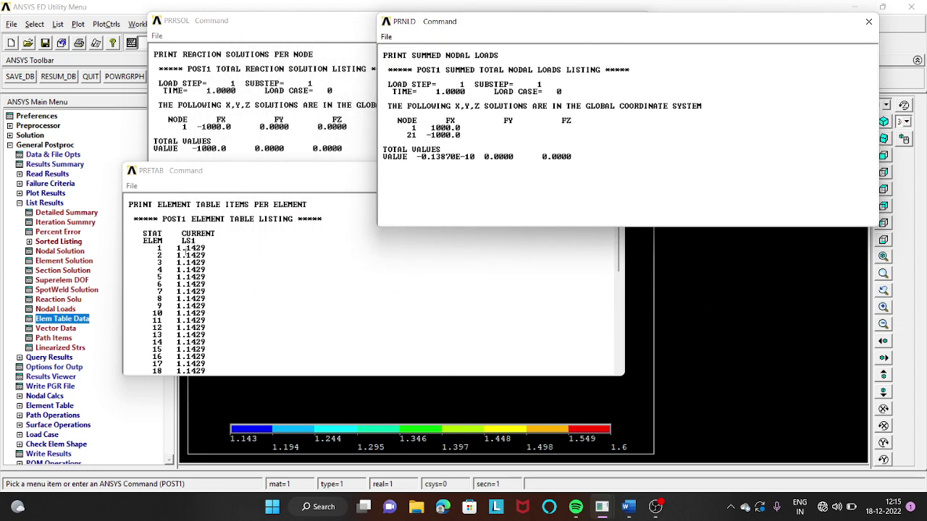
scroll(210, 315, "down", 8)
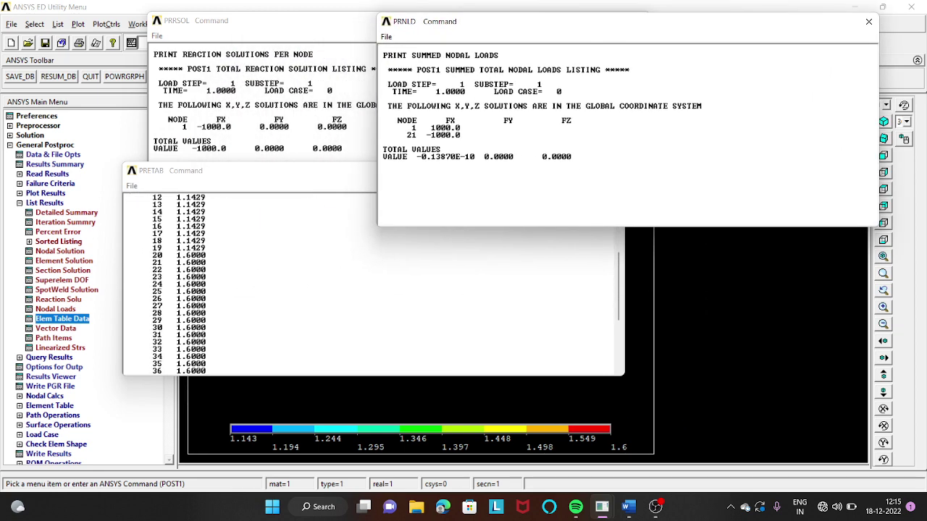
left_click(210, 315)
key("ctrl+Home")
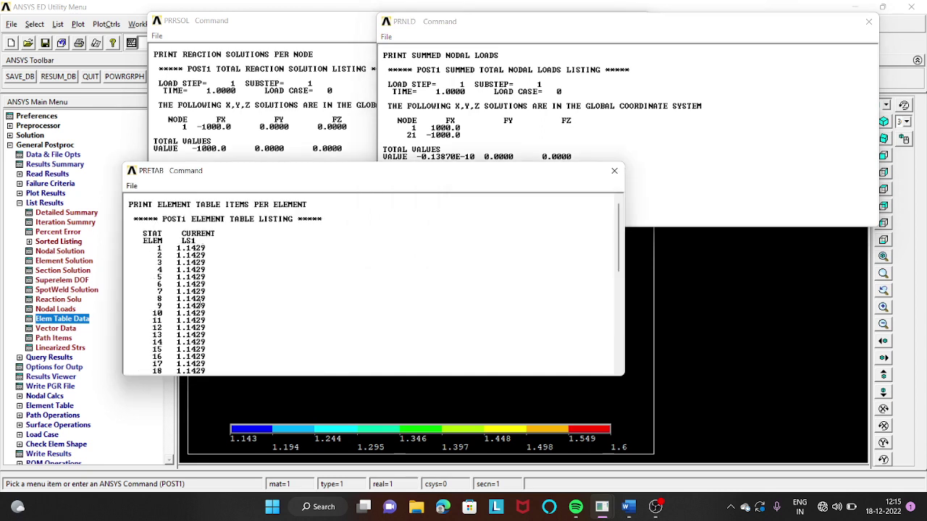
scroll(198, 306, "down", 12)
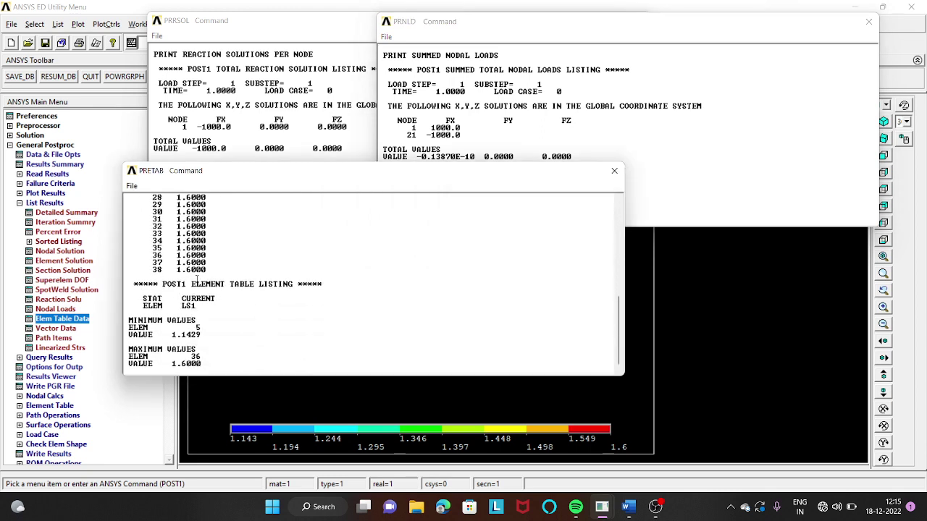
left_click_drag(204, 334, 127, 321)
left_click_drag(206, 364, 170, 364)
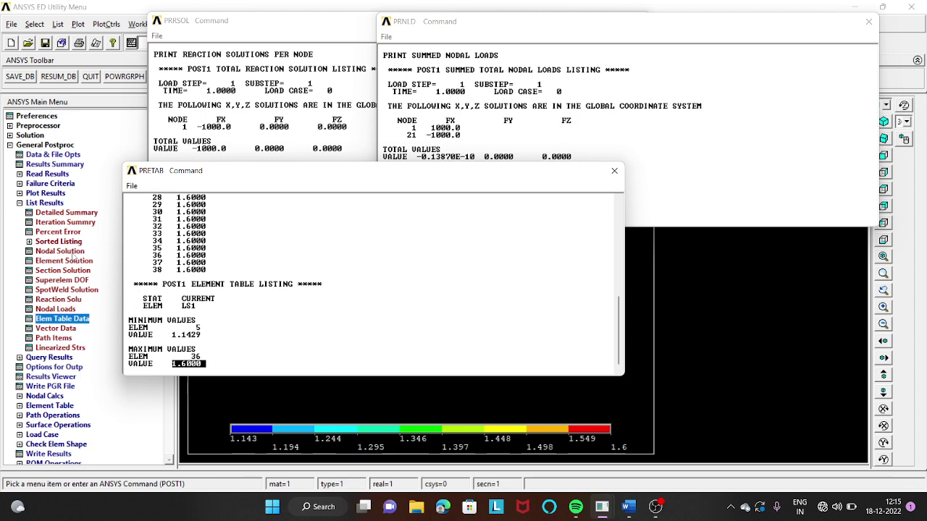
List the nodal solution's displacement vector sum and check the maximum absolute X displacement at the end of the listing
left_click(60, 251)
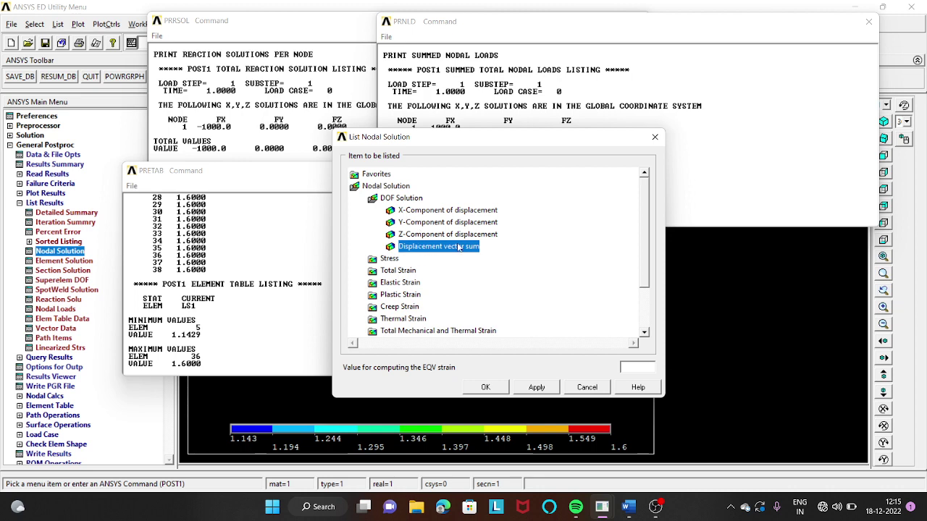
left_click(486, 388)
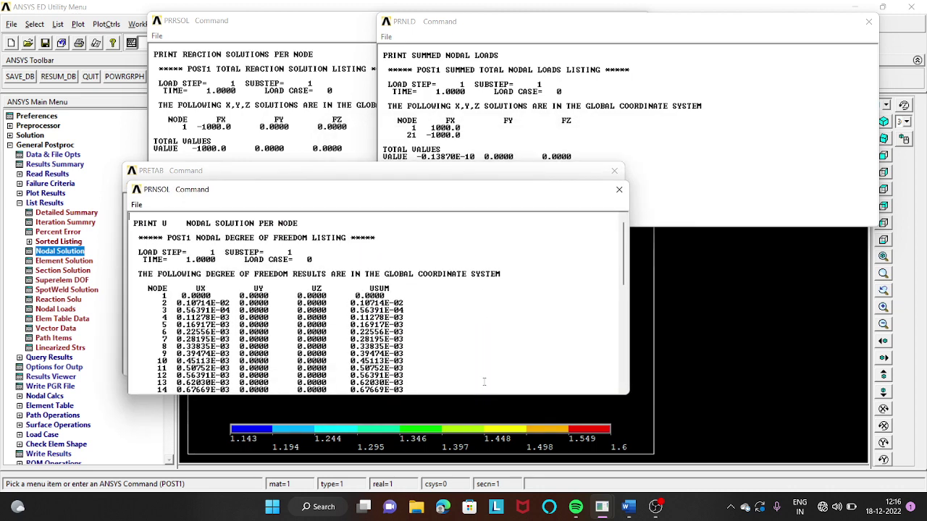
left_click_drag(398, 174, 659, 33)
left_click(265, 204)
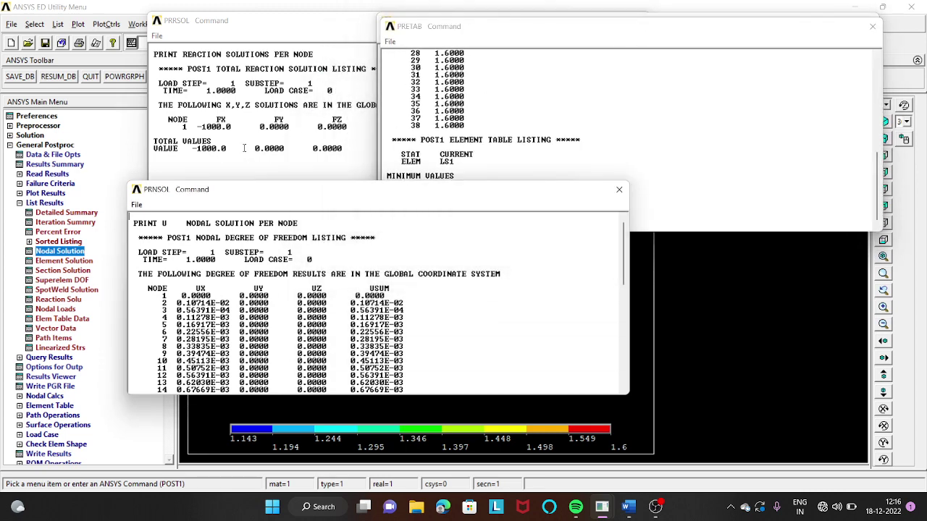
scroll(186, 325, "down", 11)
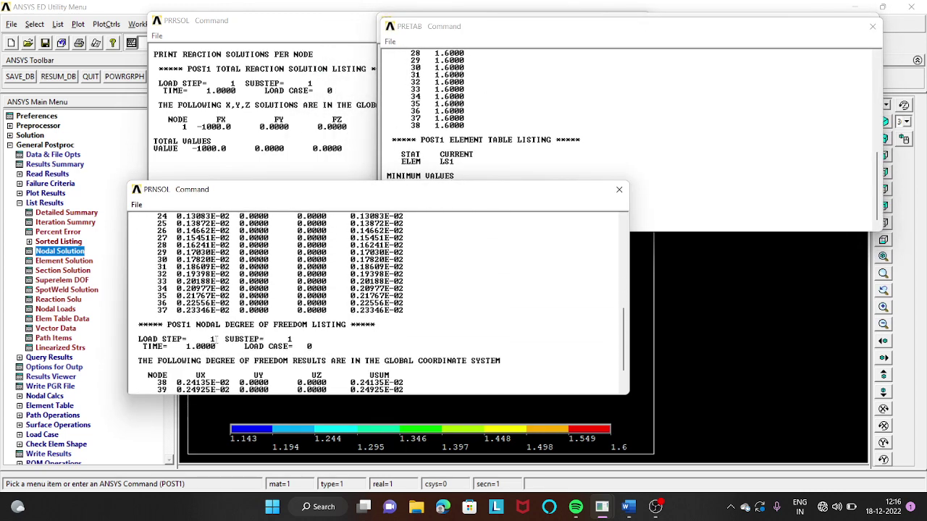
scroll(186, 325, "down", 2)
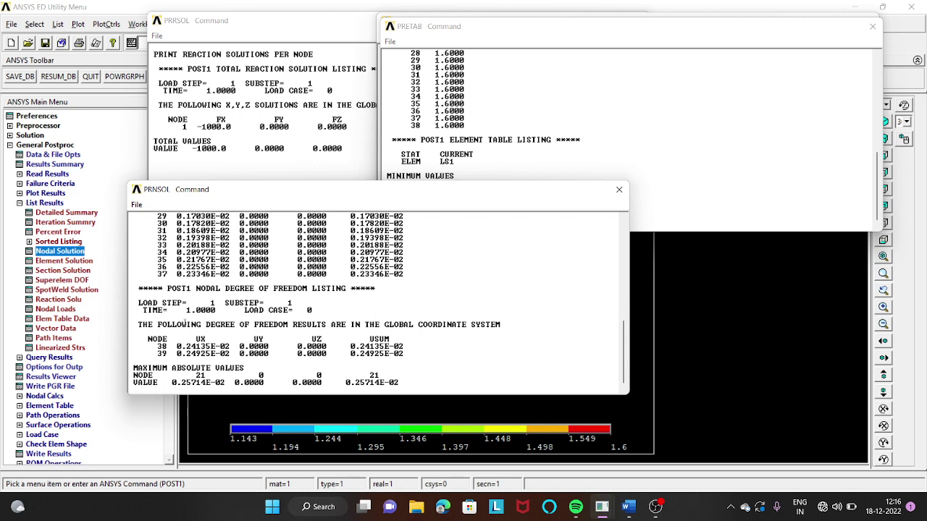
left_click_drag(173, 382, 226, 383)
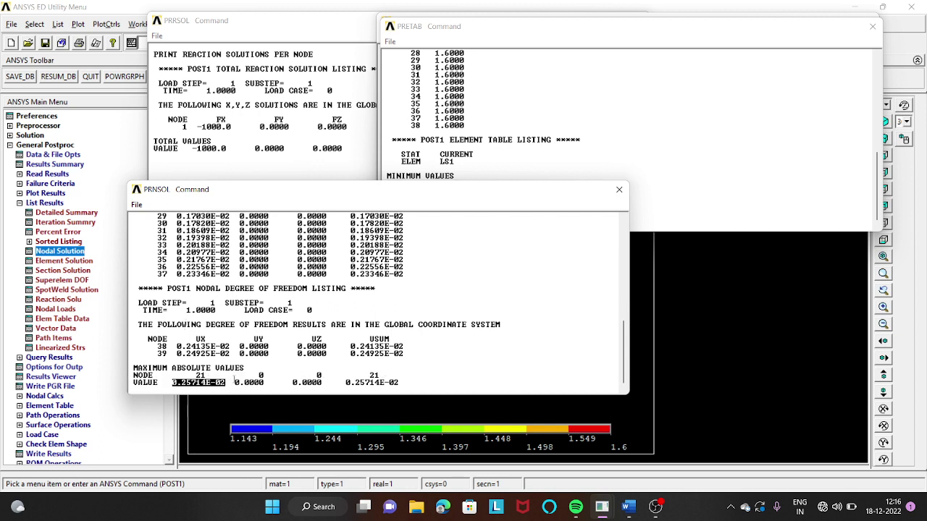